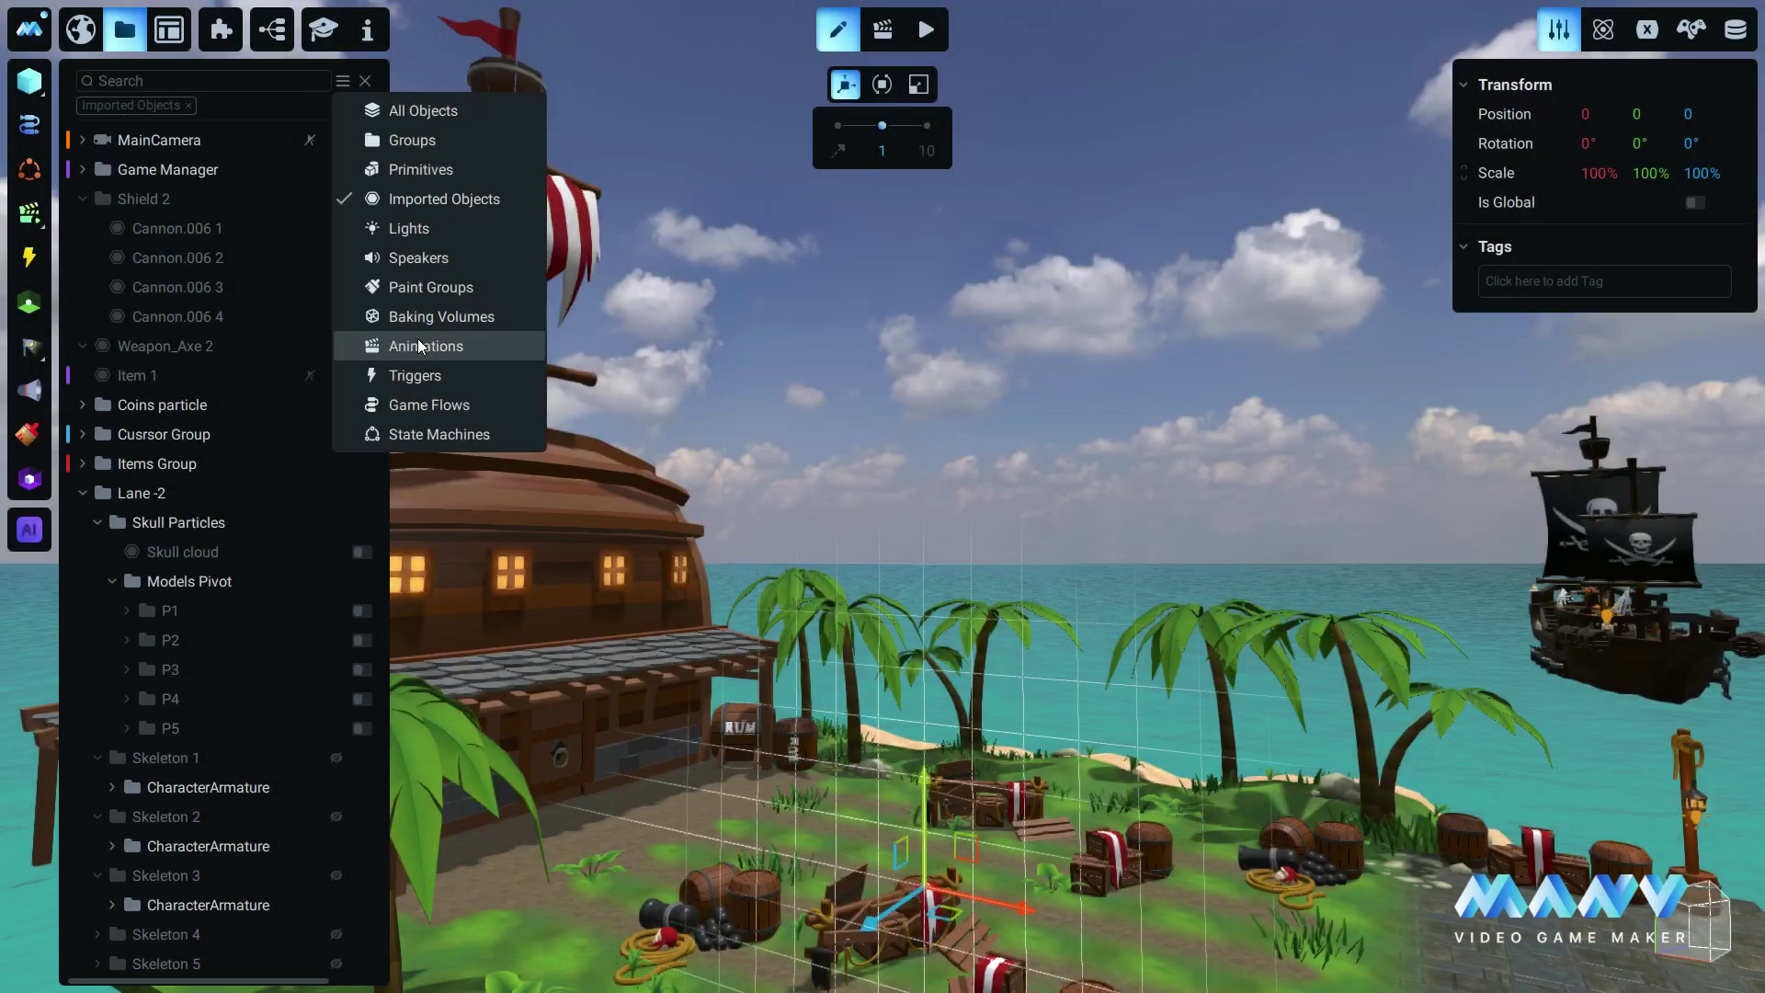
Hide imported objects, expand Skeleton 9S and Skeleton GF, and drag Skeleton SM into the Game Flow
left_click(417, 197)
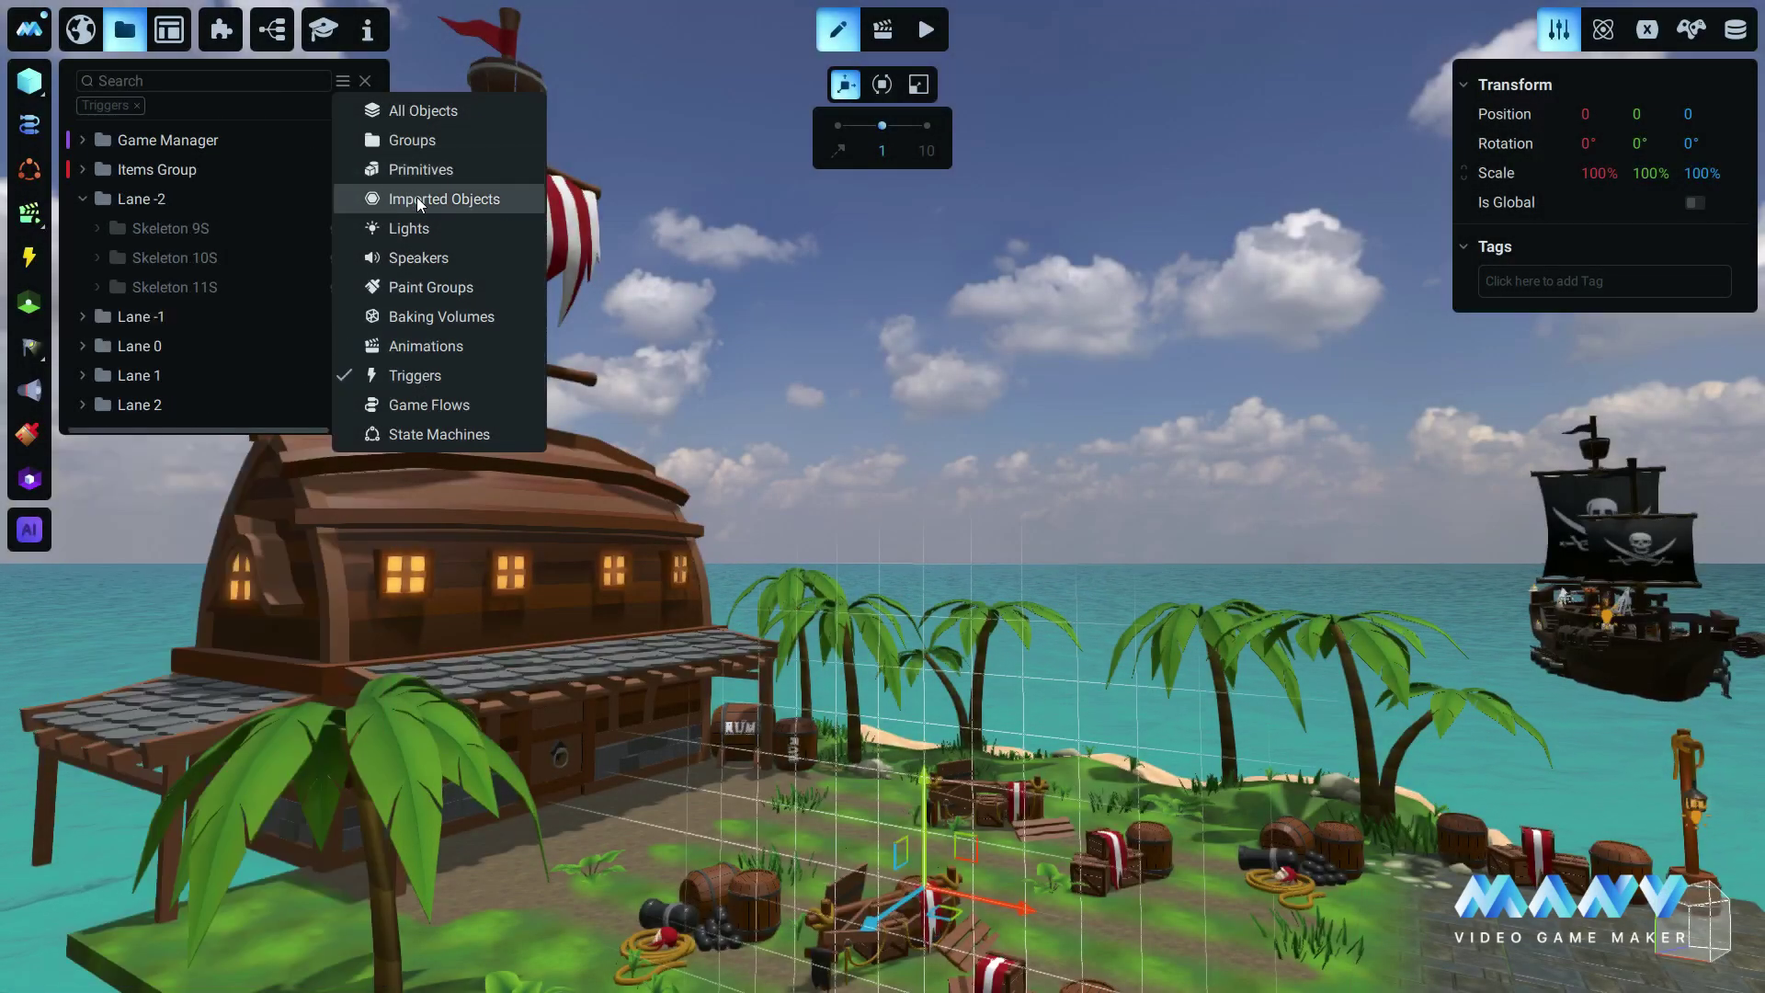
left_click(96, 226)
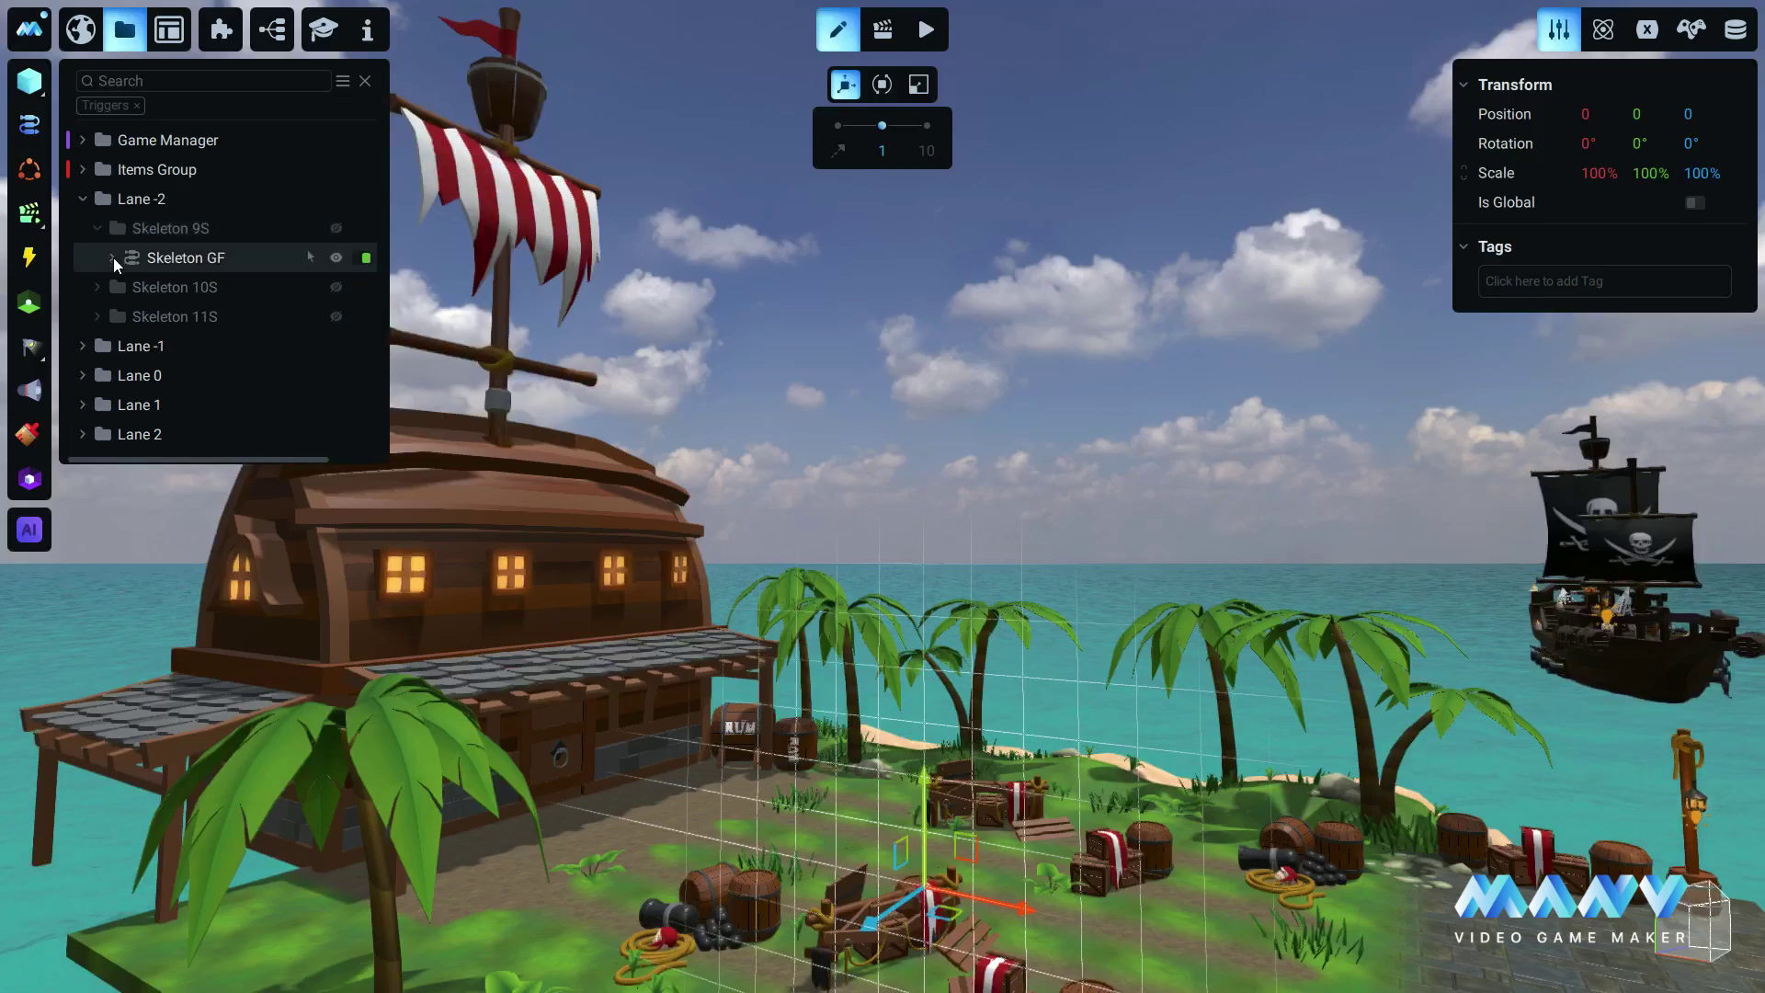
left_click(113, 257)
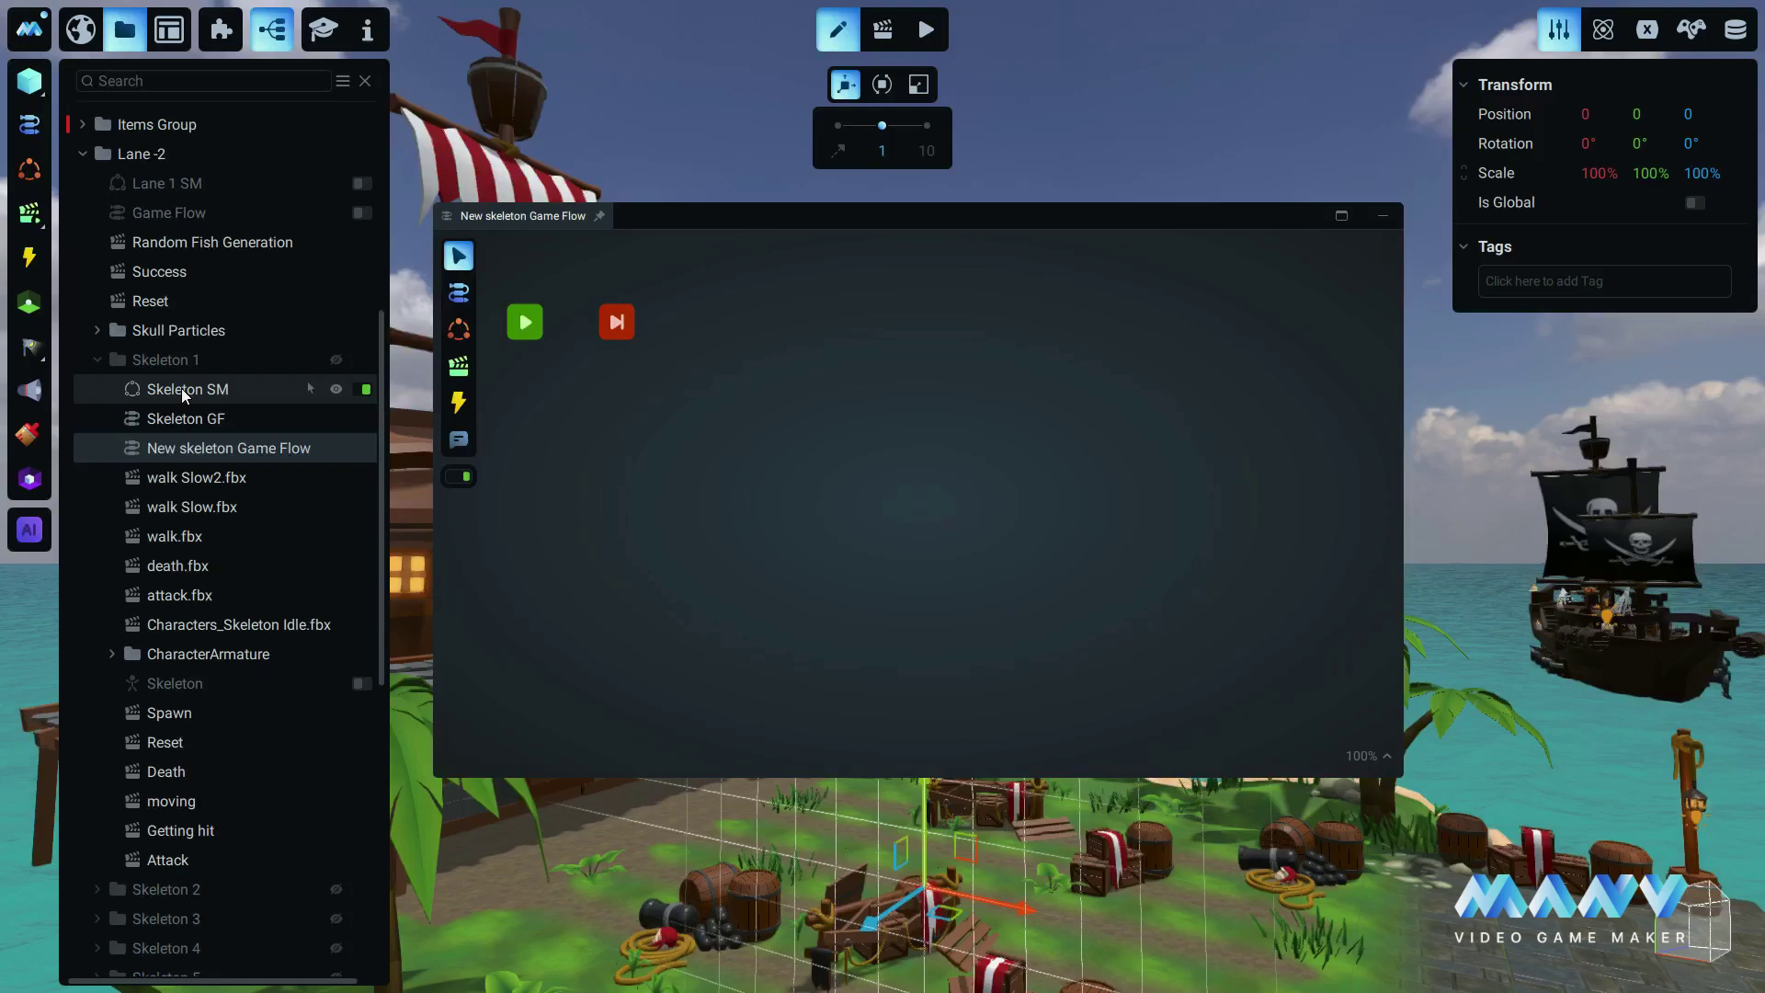
left_click_drag(209, 390, 922, 391)
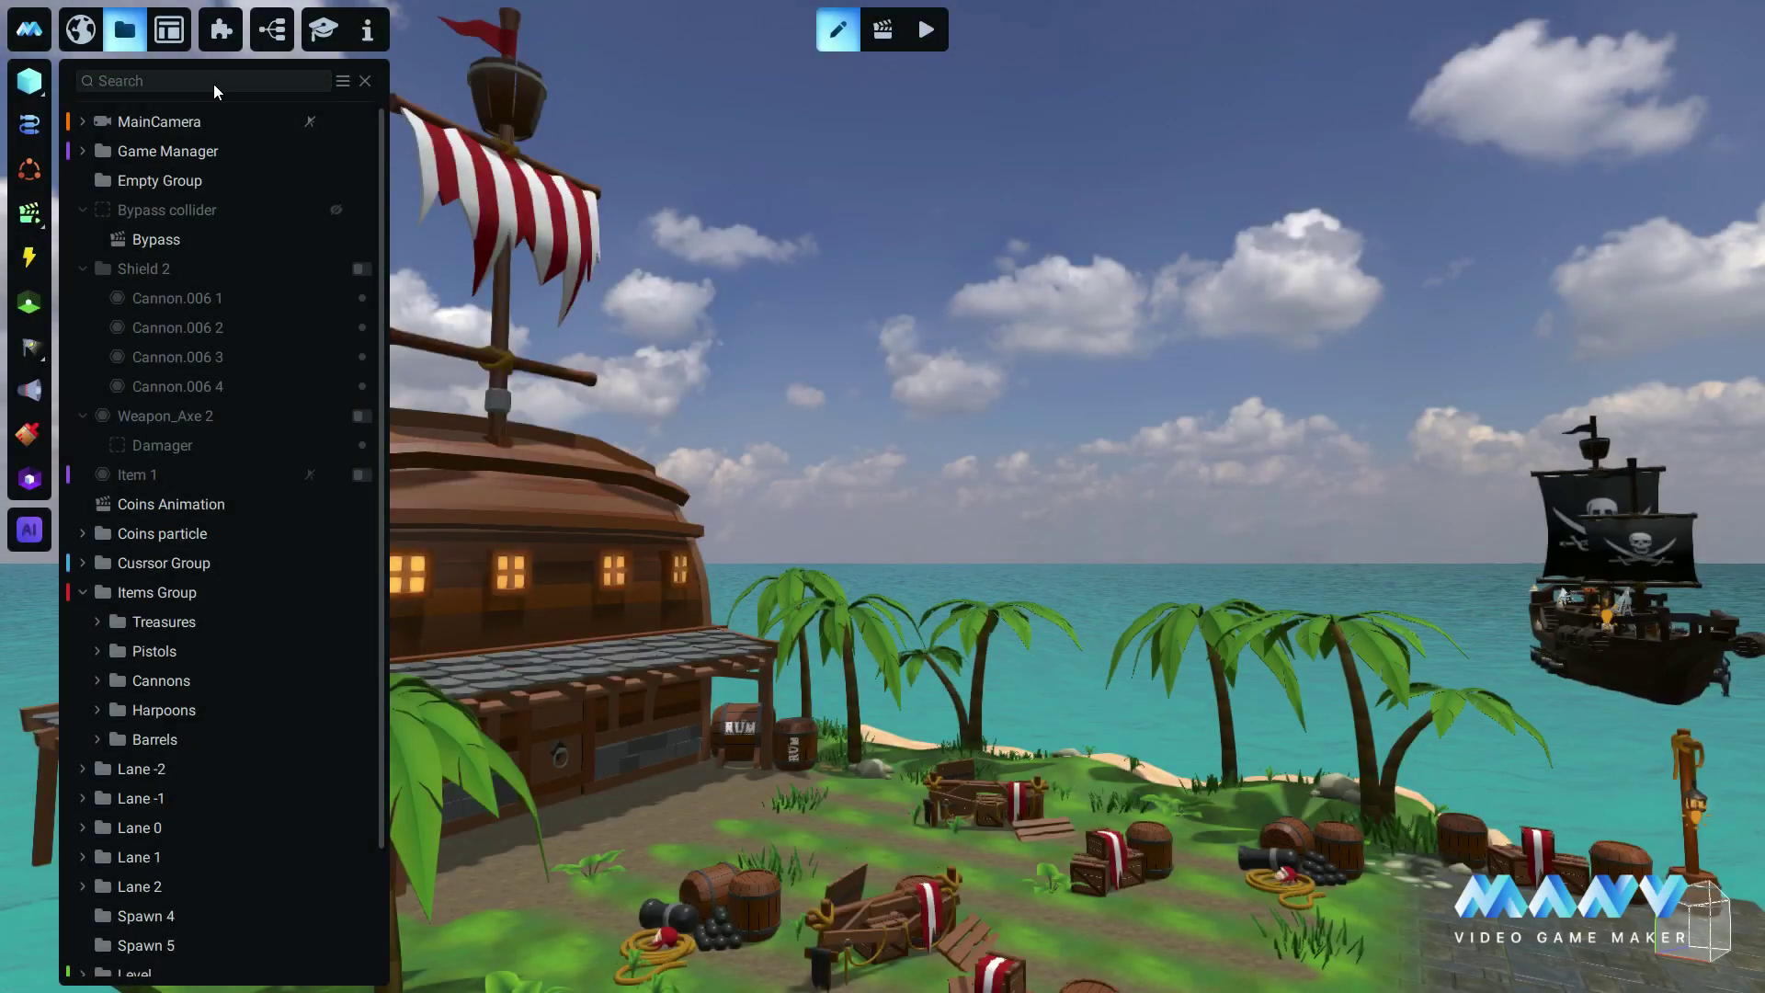
Search the hierarchy for 'skeleton' and expand Lane -2 to list its skeletons
left_click(161, 84)
type("ske")
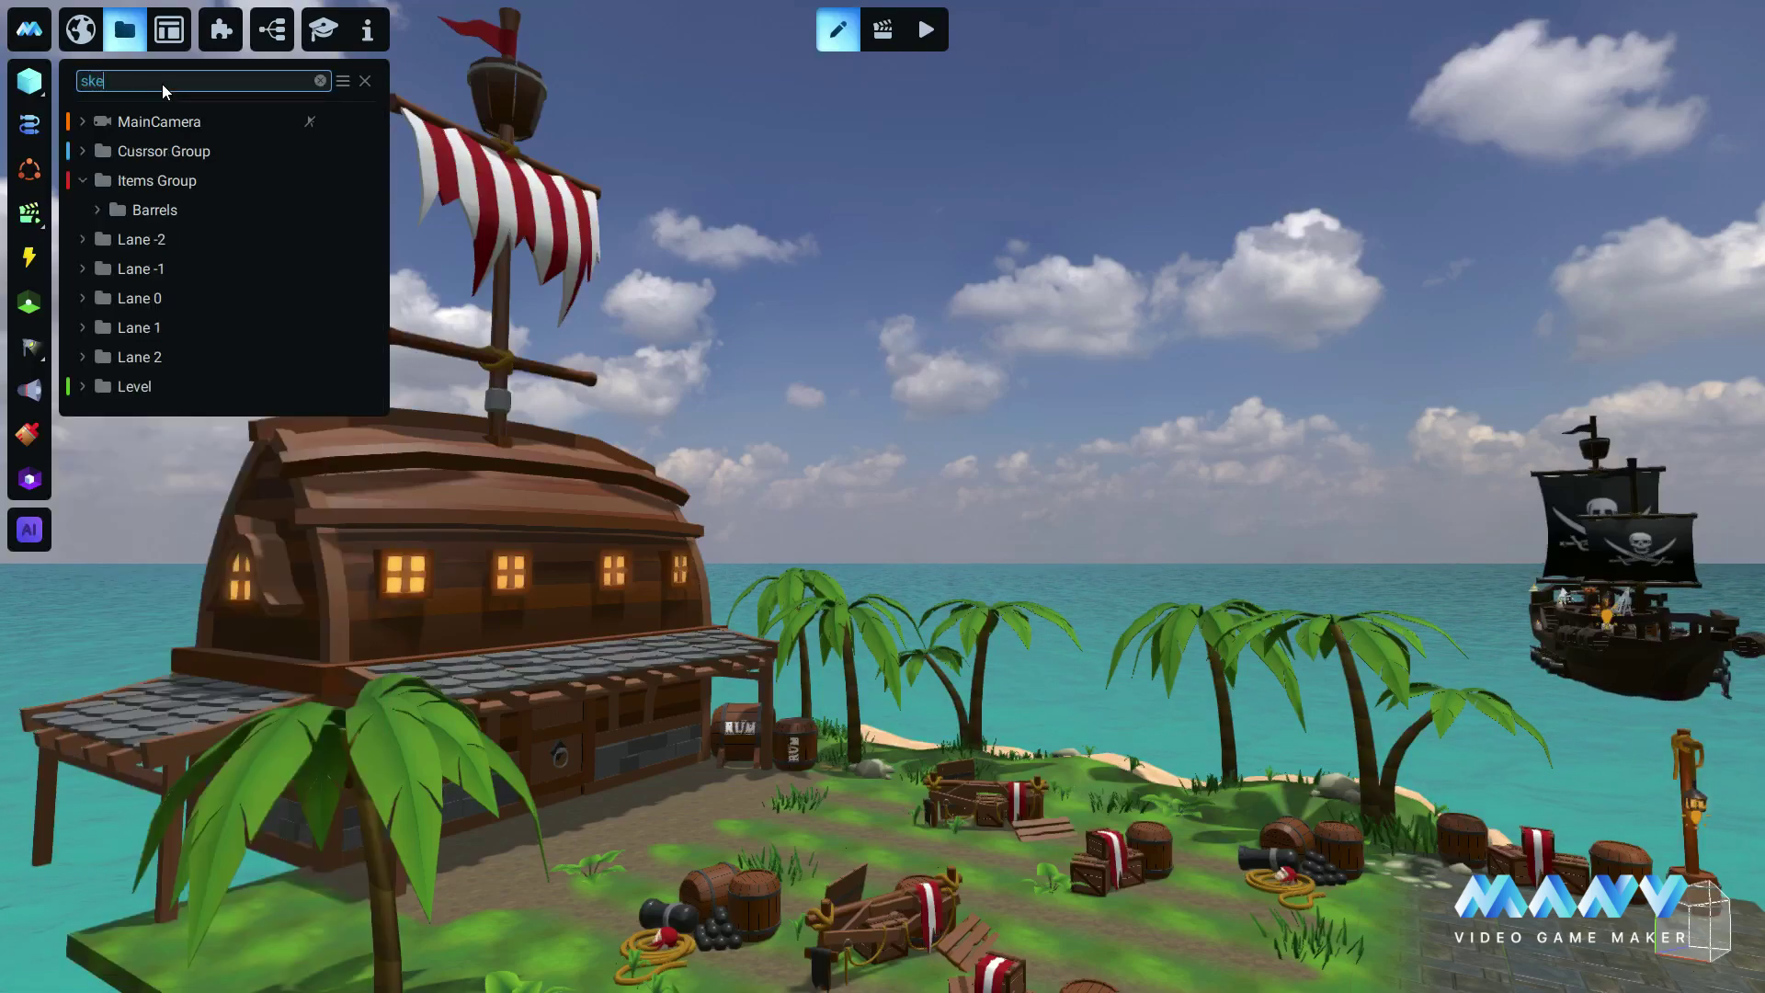
type("leton")
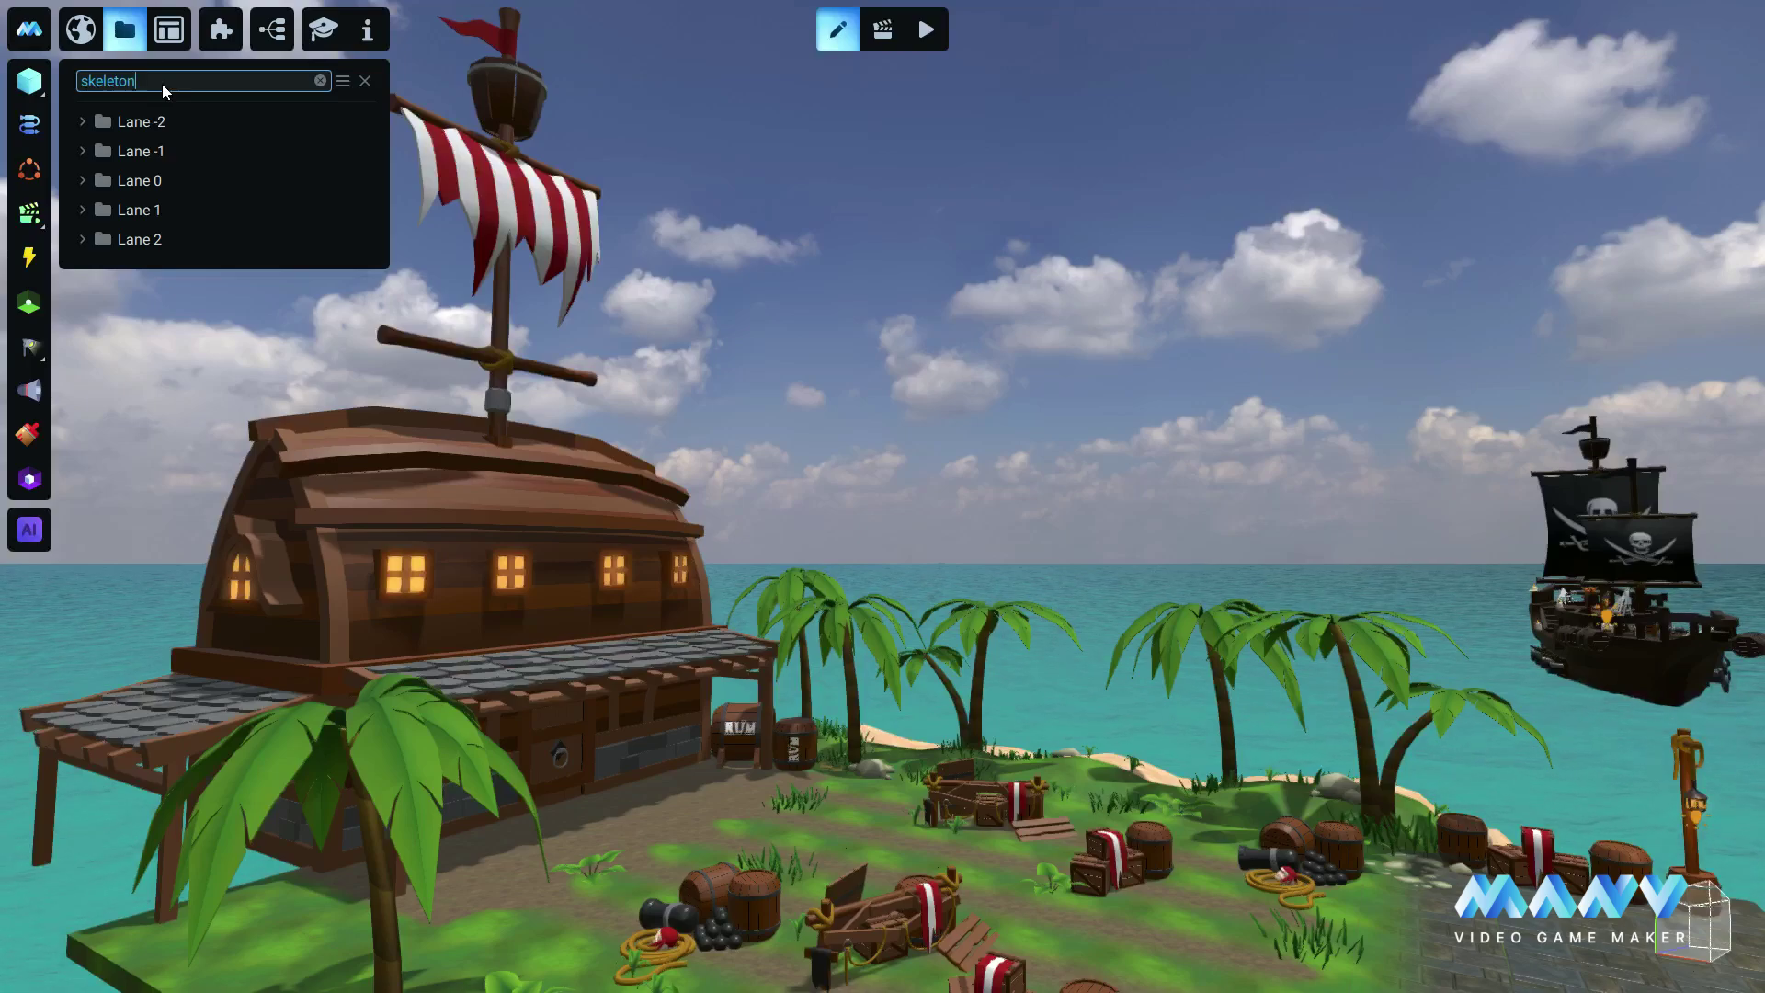
left_click(83, 121)
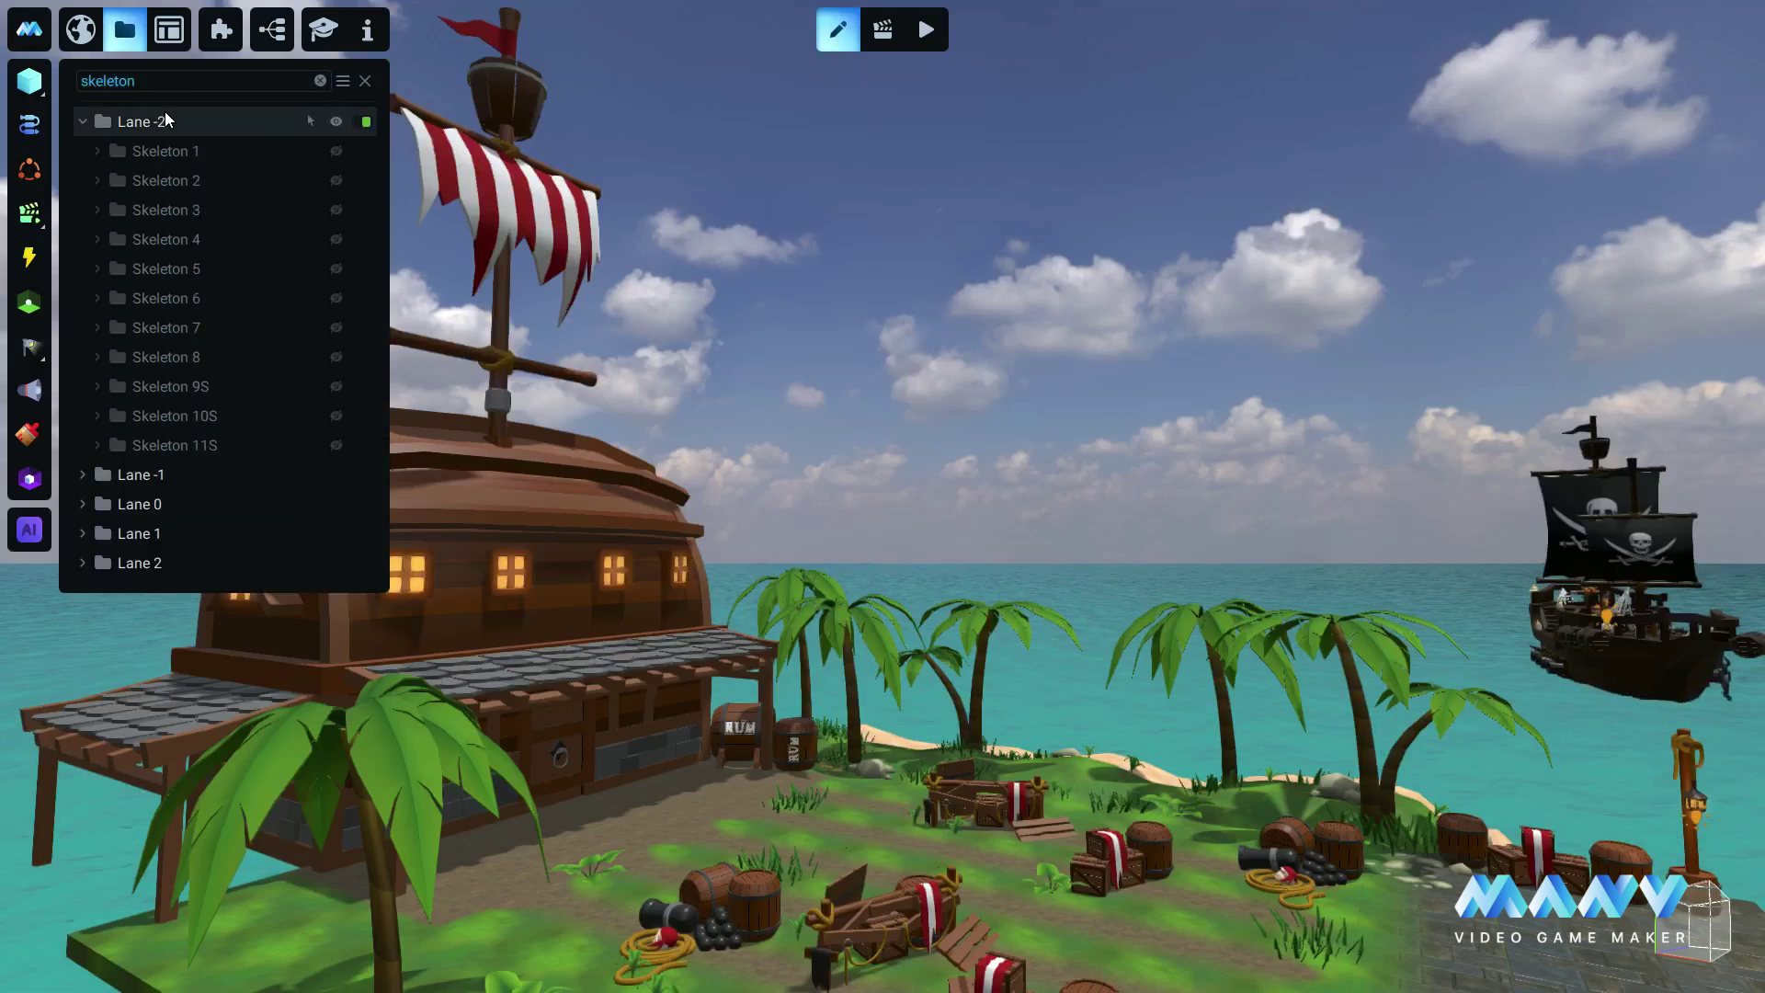
Replace the search with 'treasure' and expand the Treasures folder
left_click(145, 78)
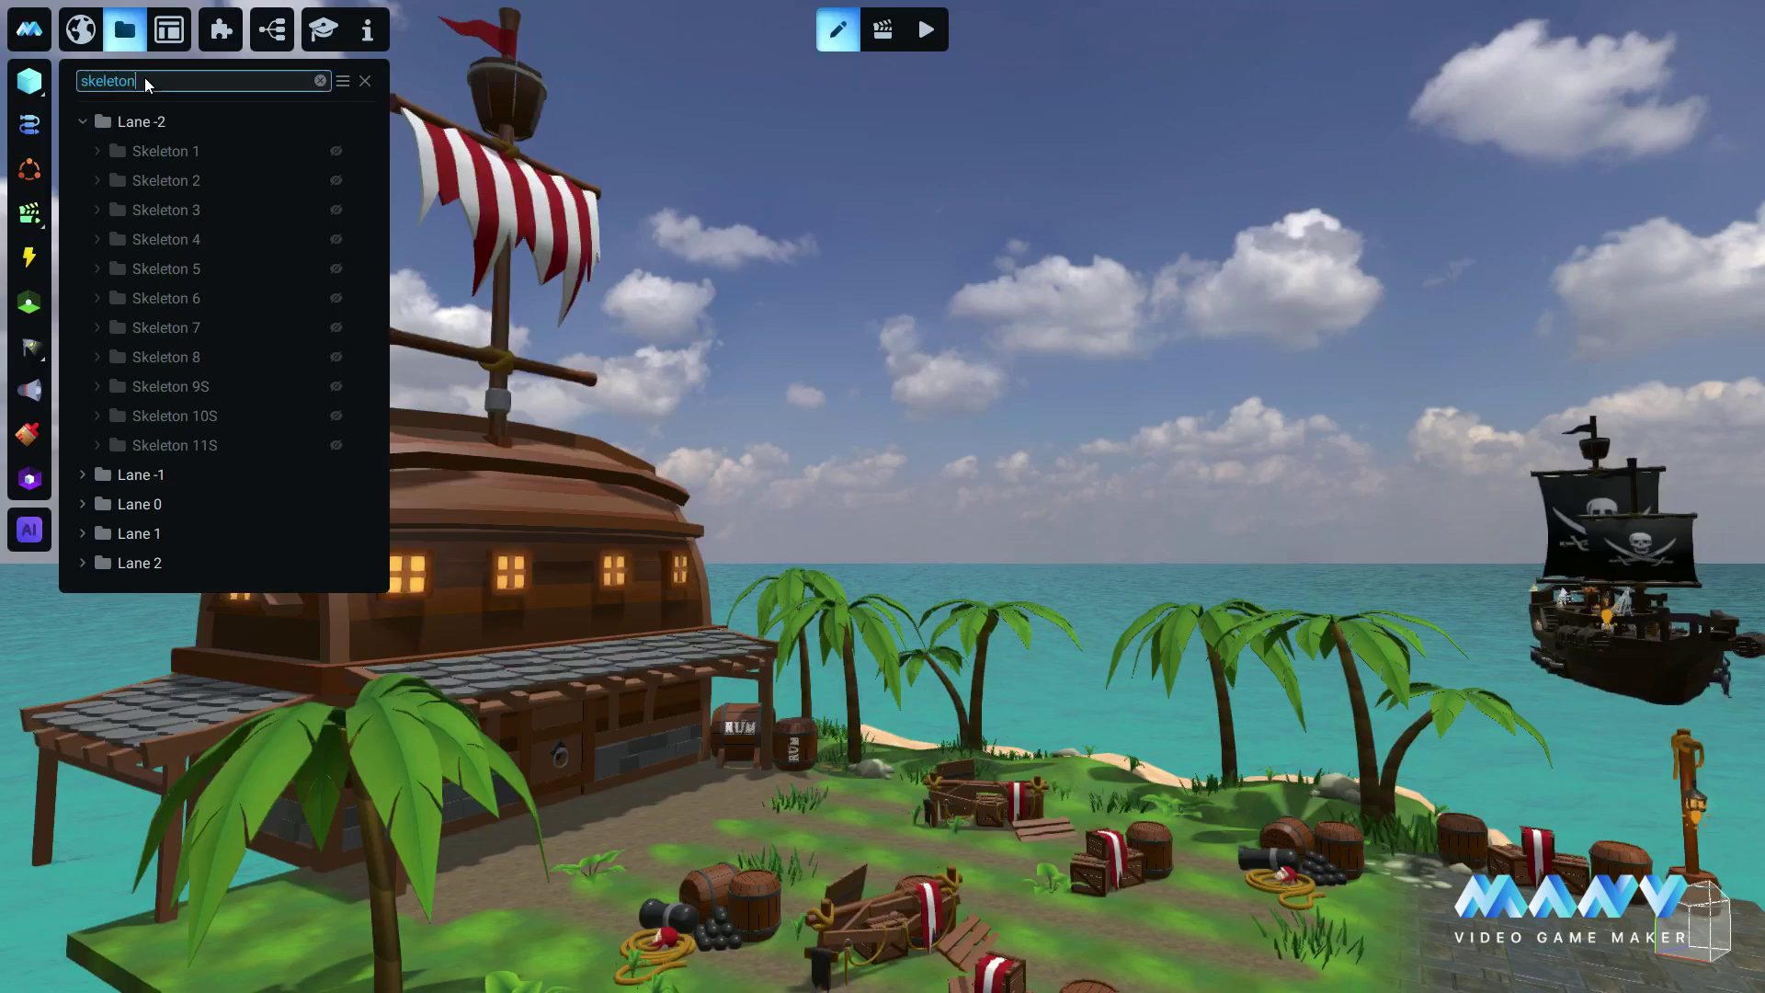
left_click(320, 81)
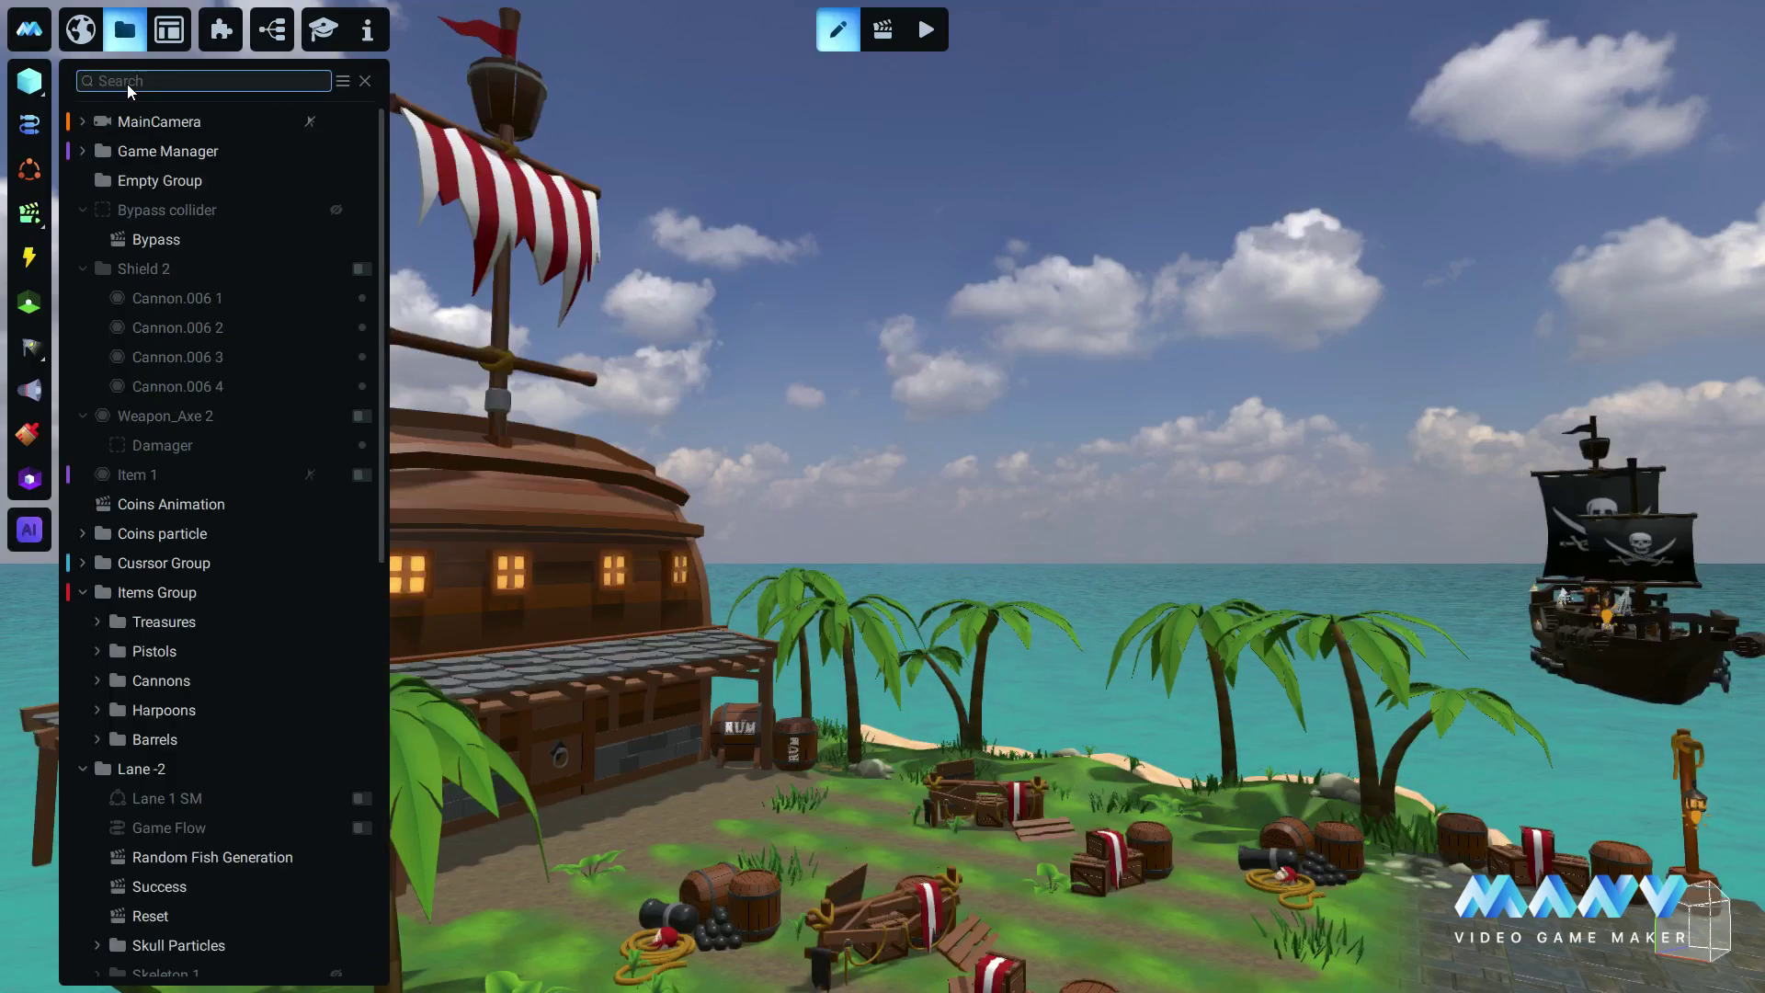
type("treasure")
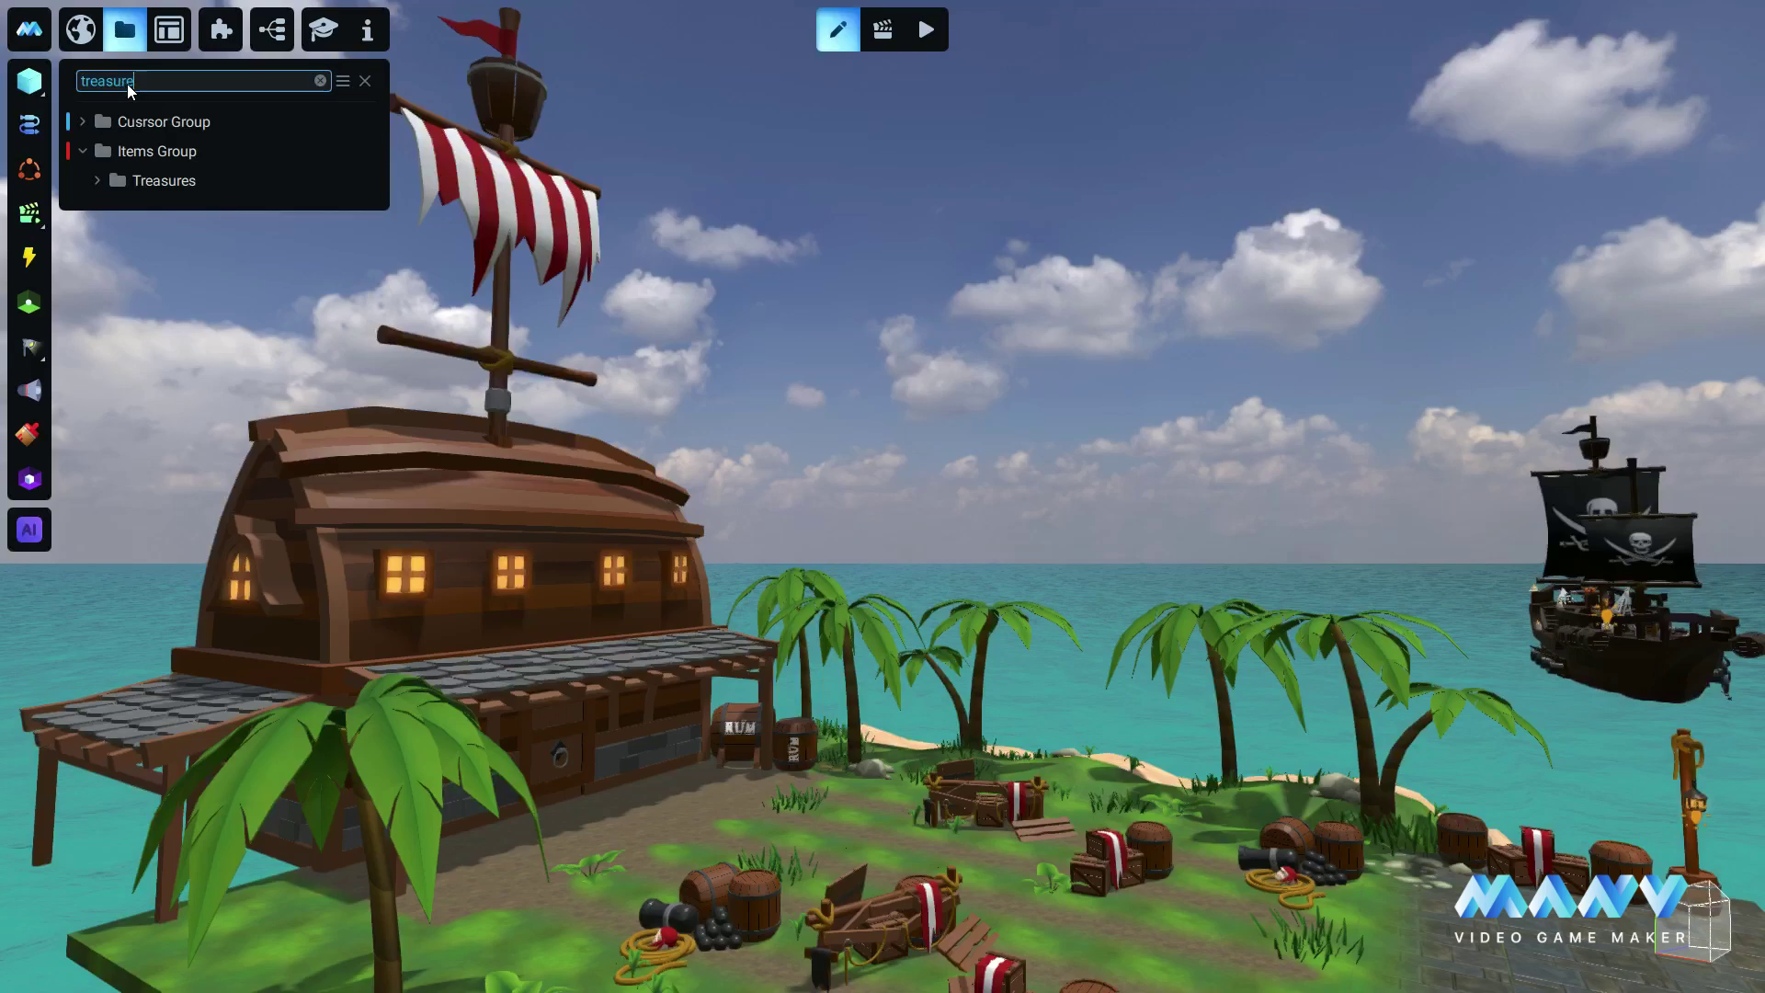
left_click(97, 181)
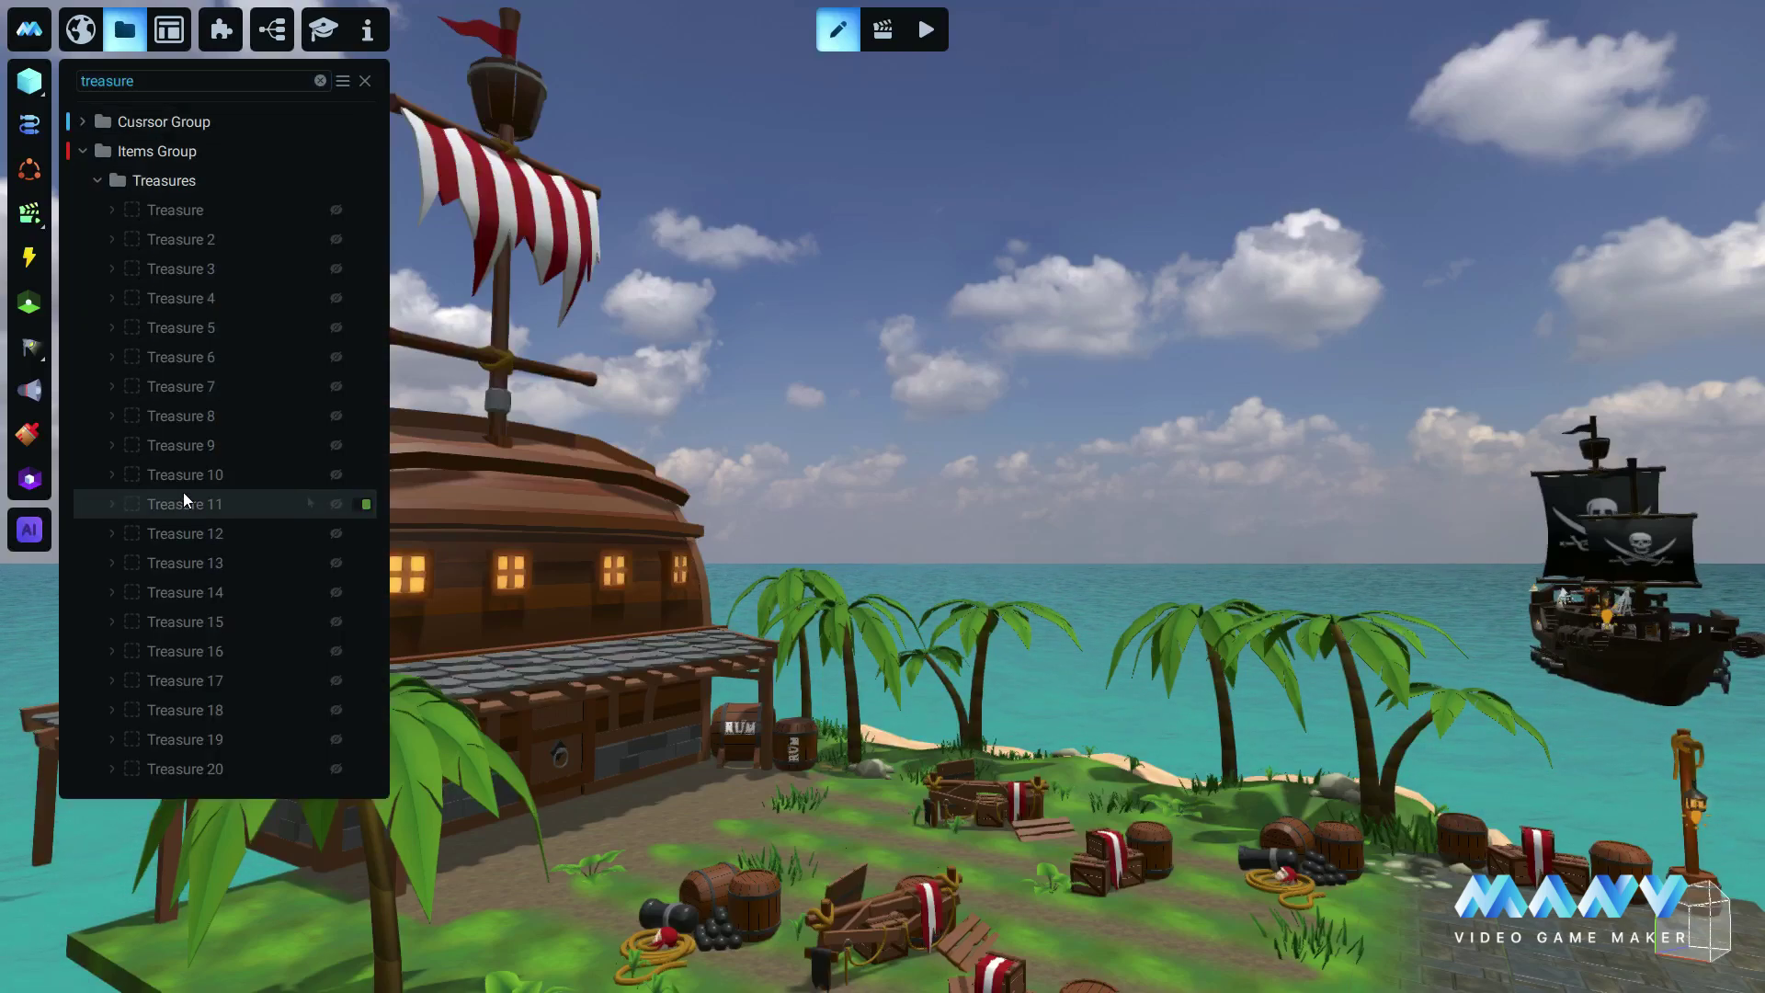
Clear the search and filter the hierarchy to State Machines only
left_click(319, 80)
left_click(343, 81)
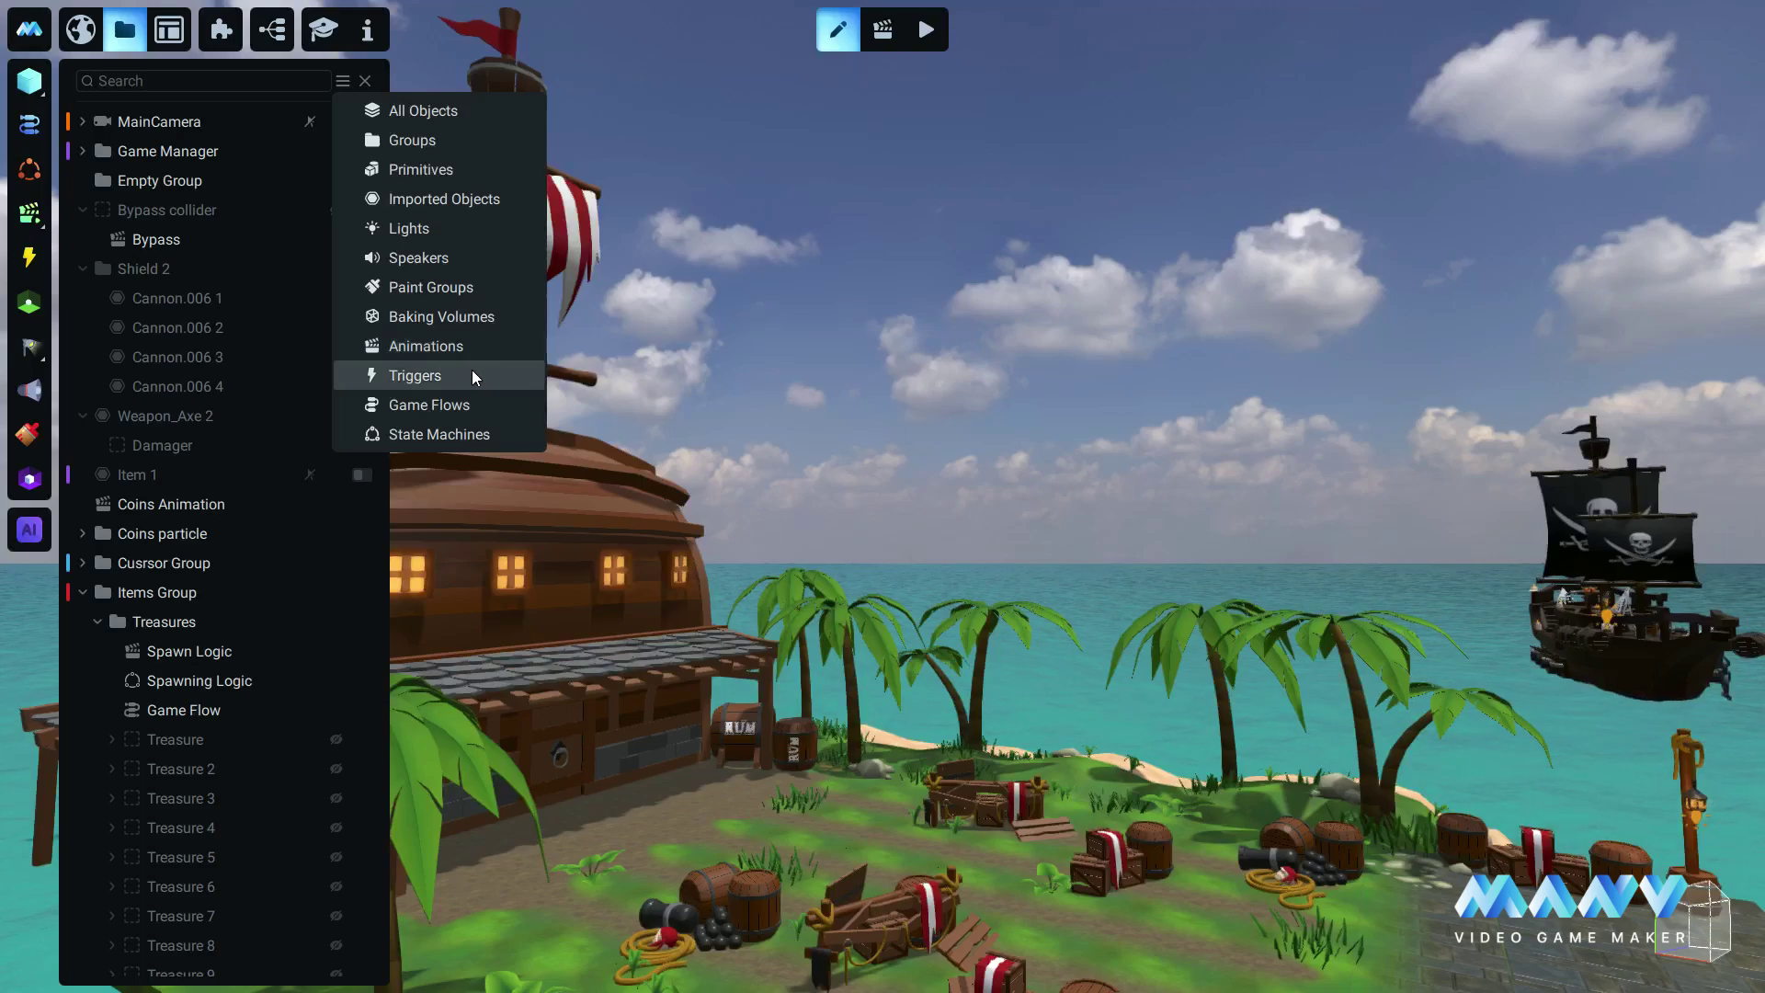
left_click(447, 433)
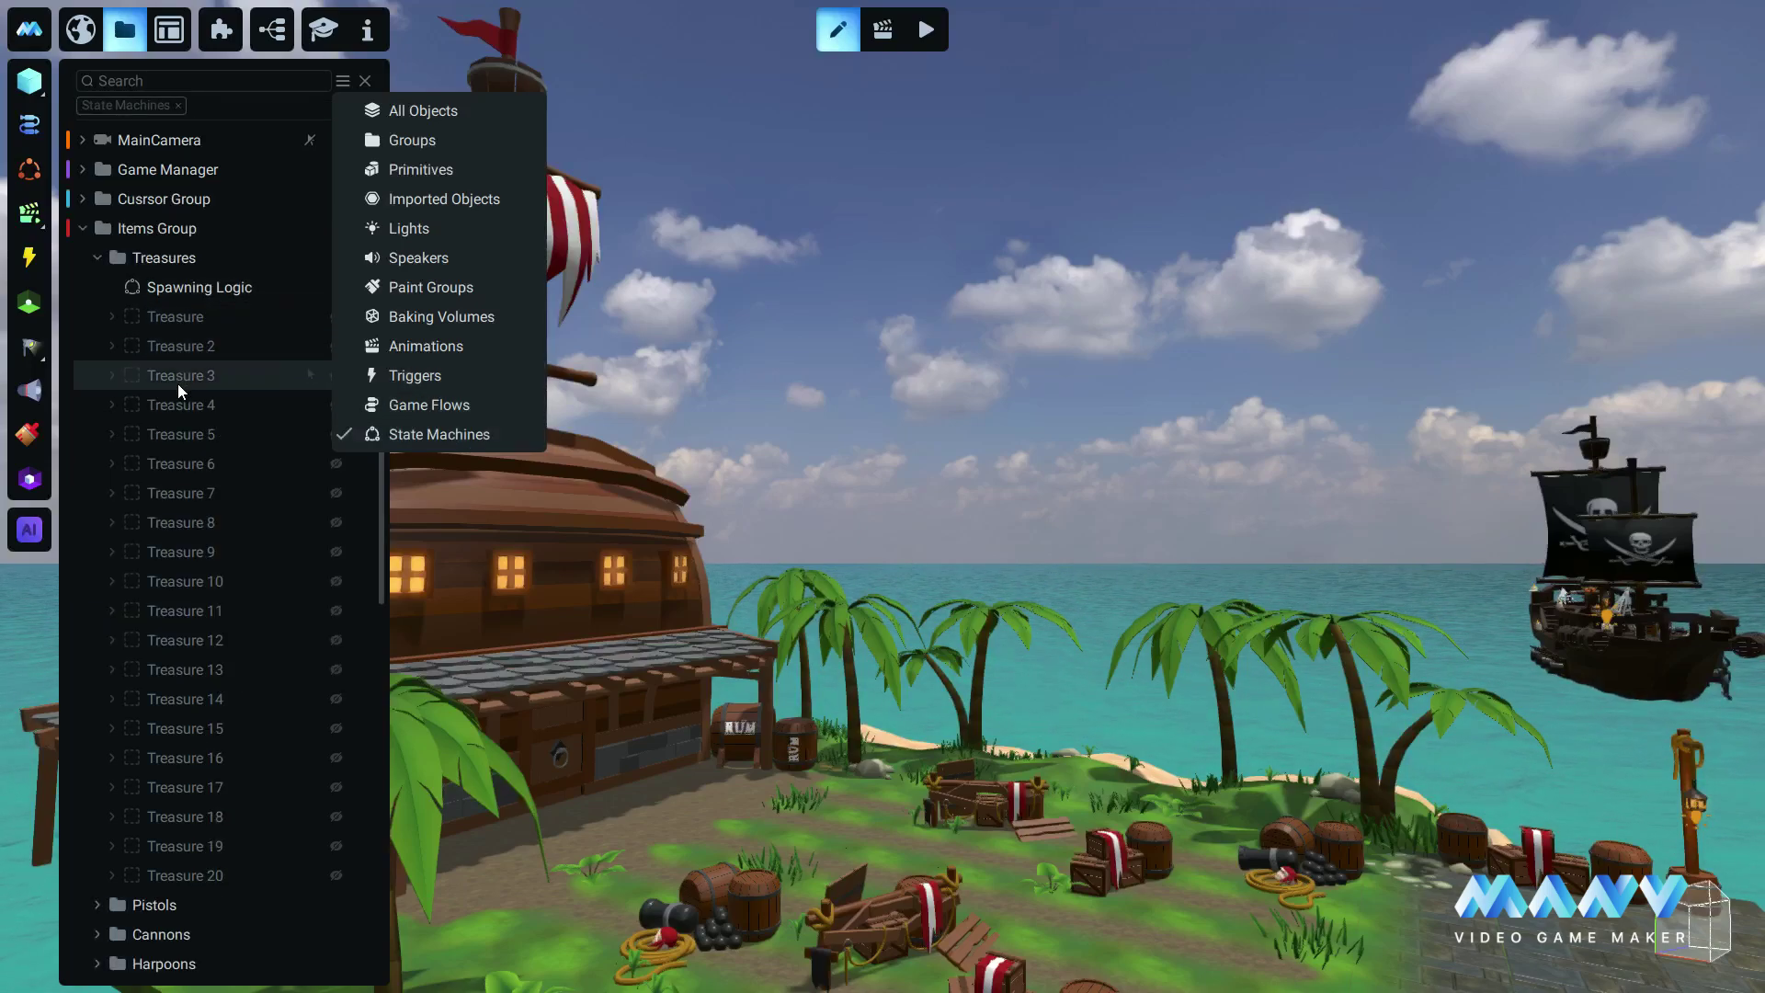
Search 'treasure' and expand Treasure and Treasure 15 to reveal their state machines
left_click(137, 78)
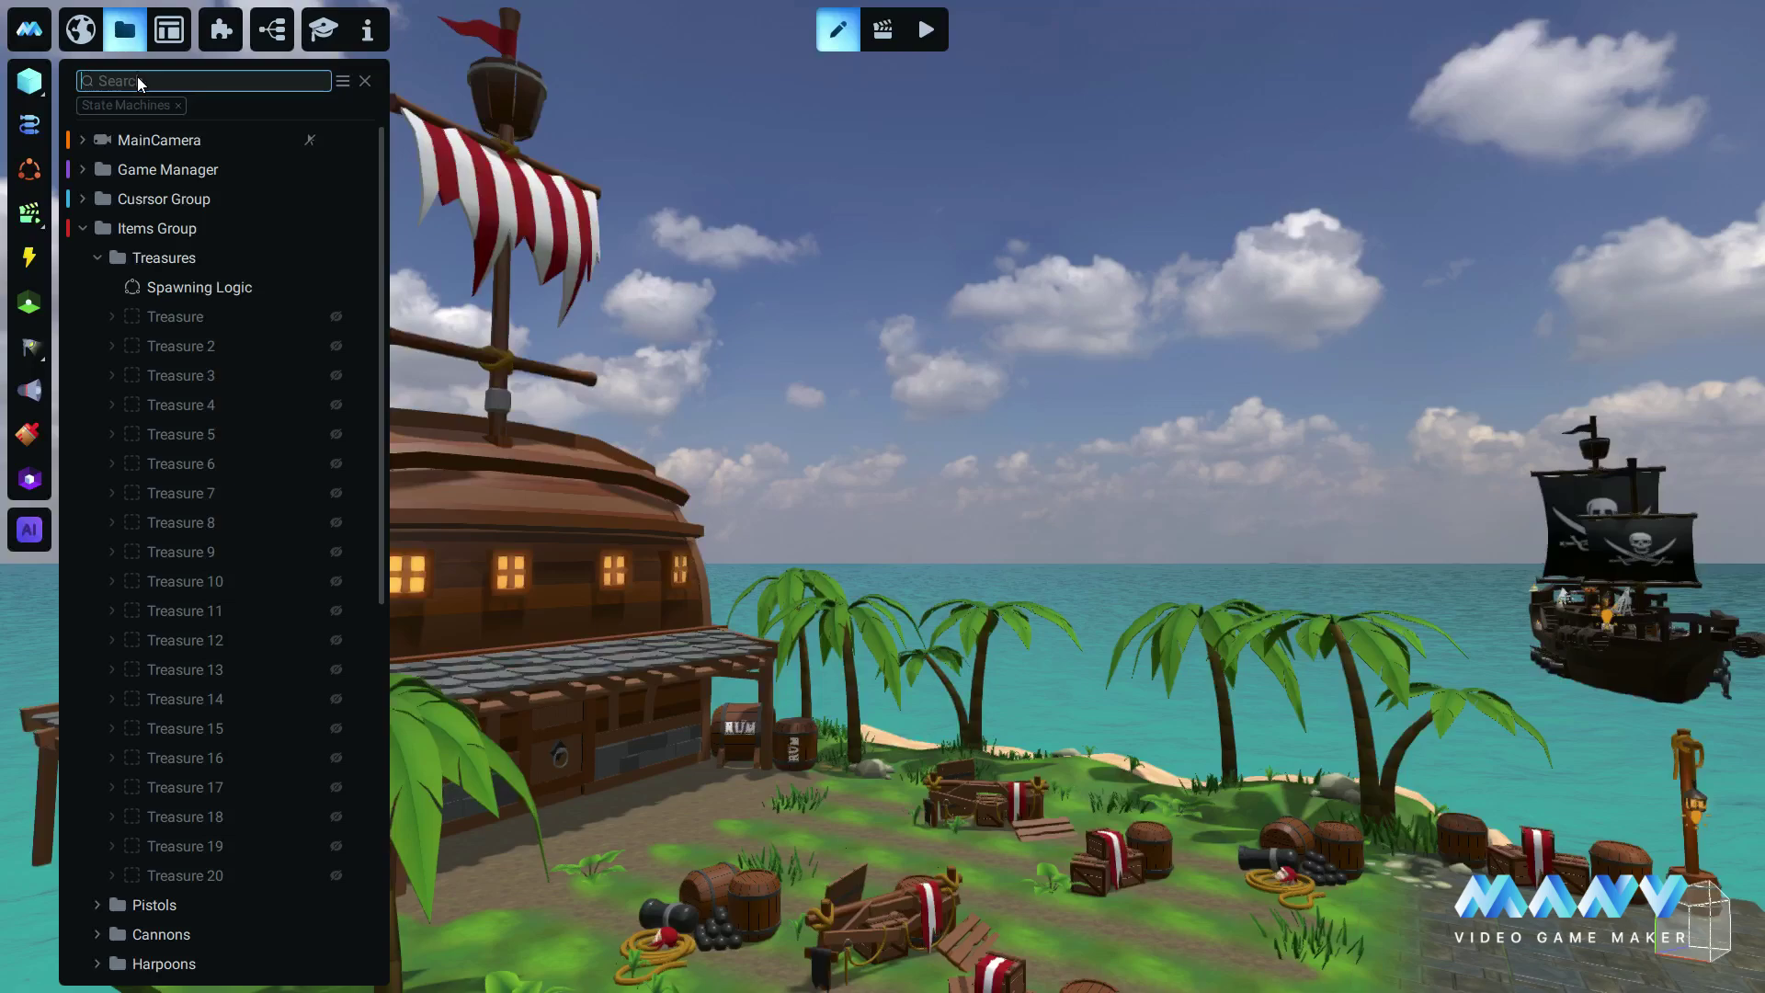
type("treasure")
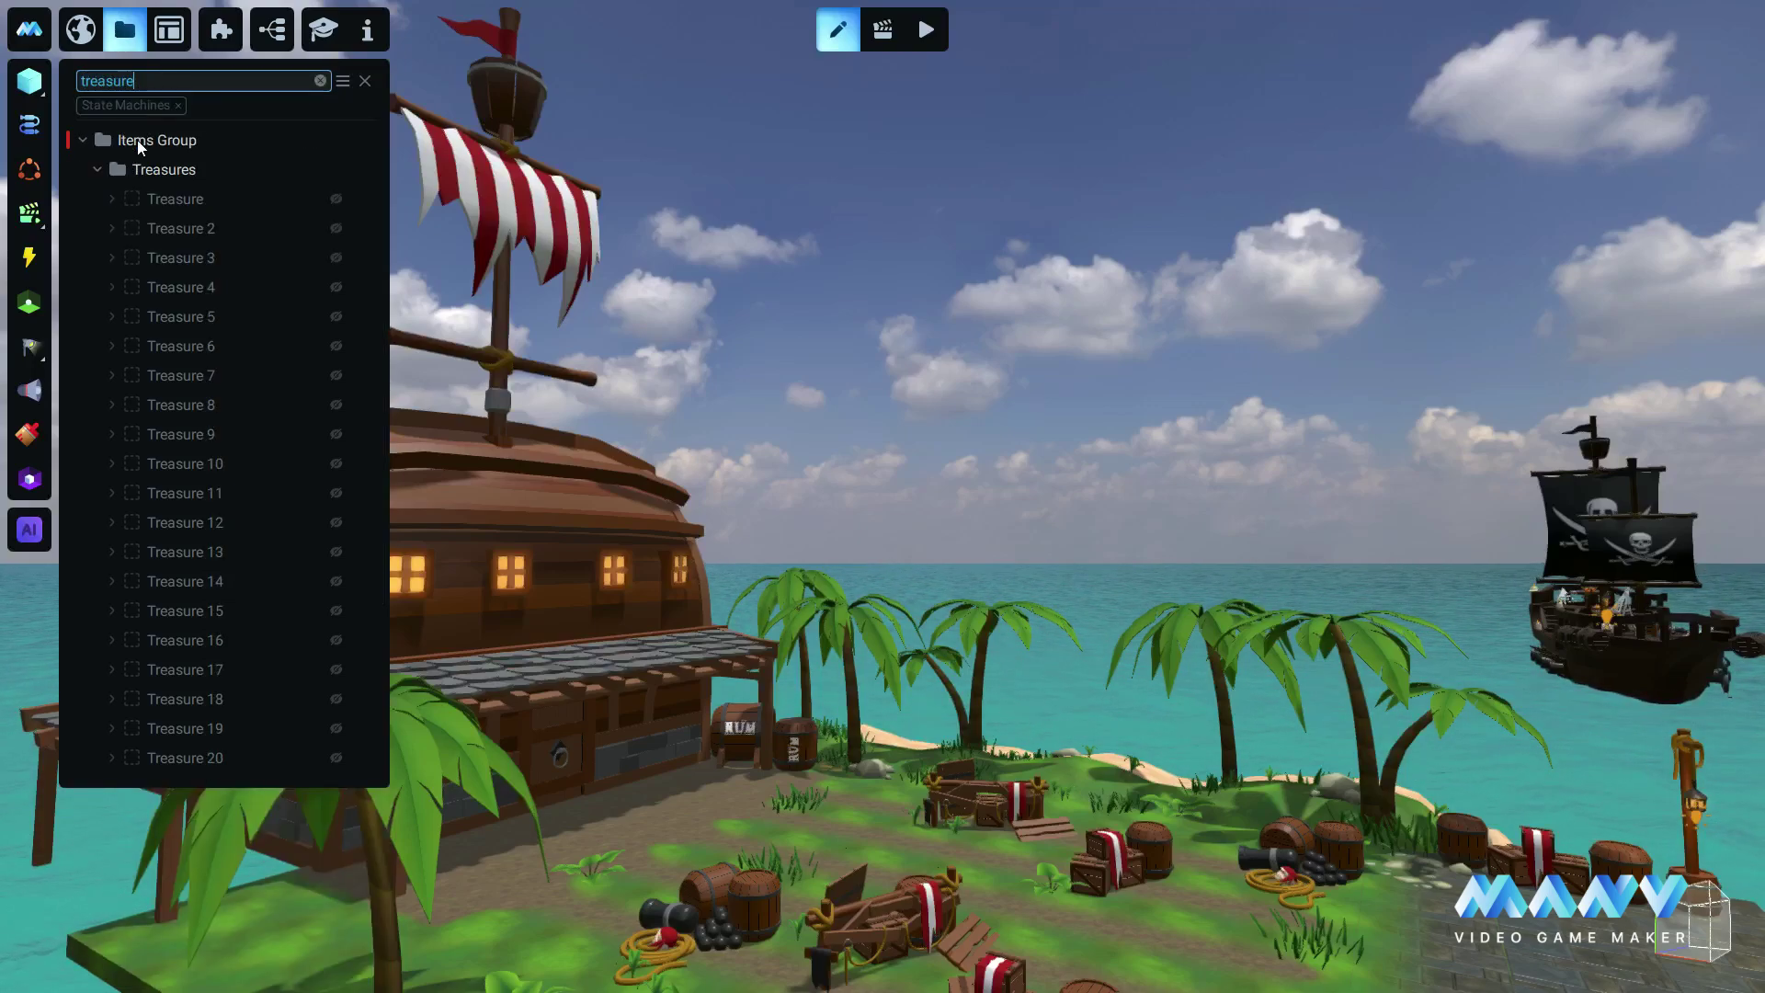
left_click(112, 200)
left_click(112, 198)
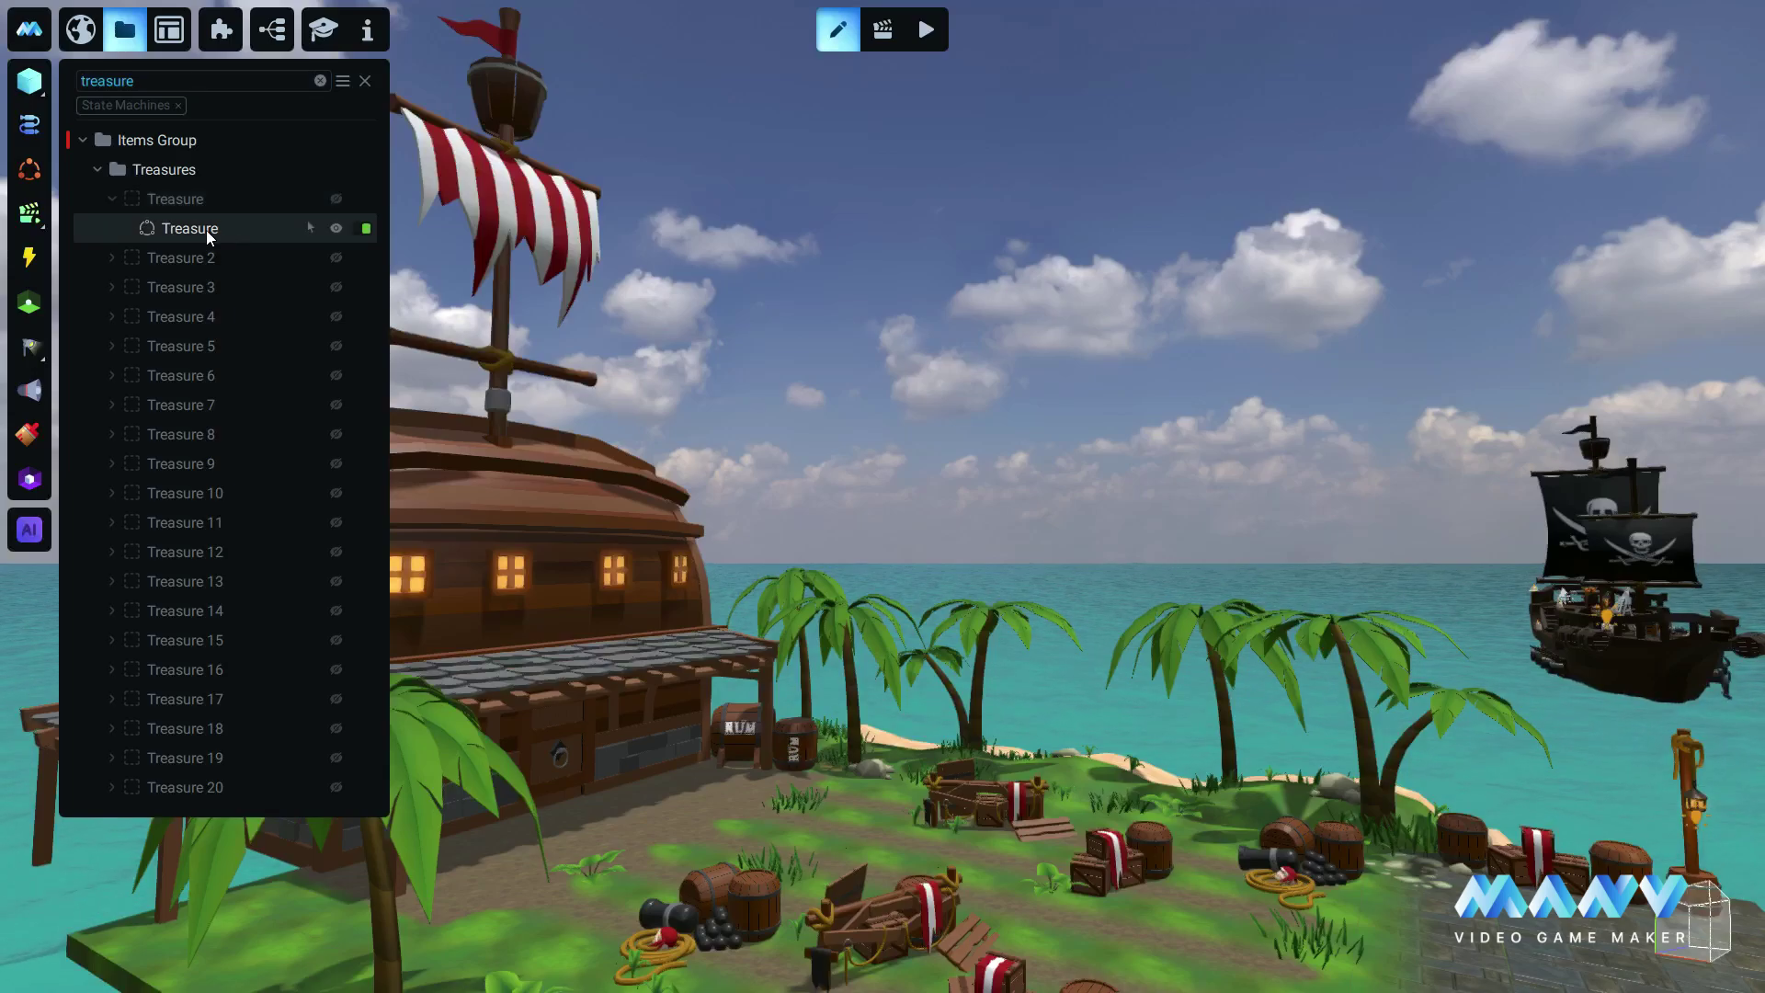
left_click(112, 638)
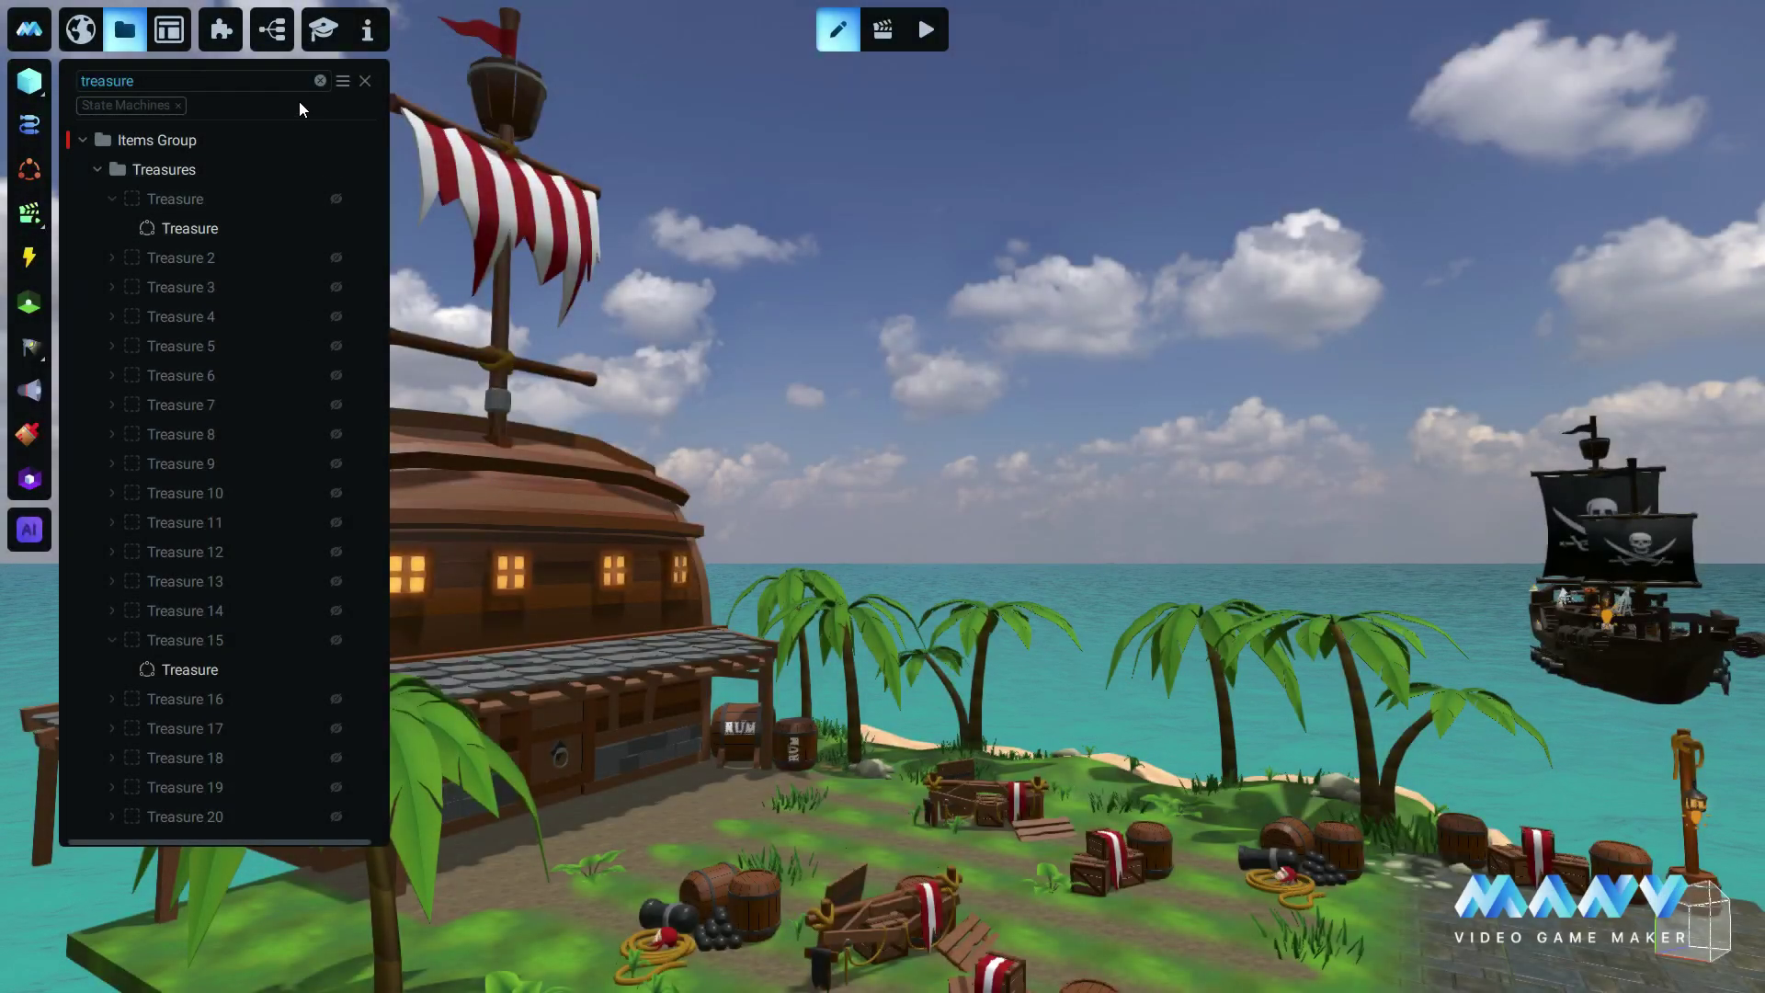
Clear all filters, show only Animations, and expand Treasure 6 to review its animations
left_click(364, 80)
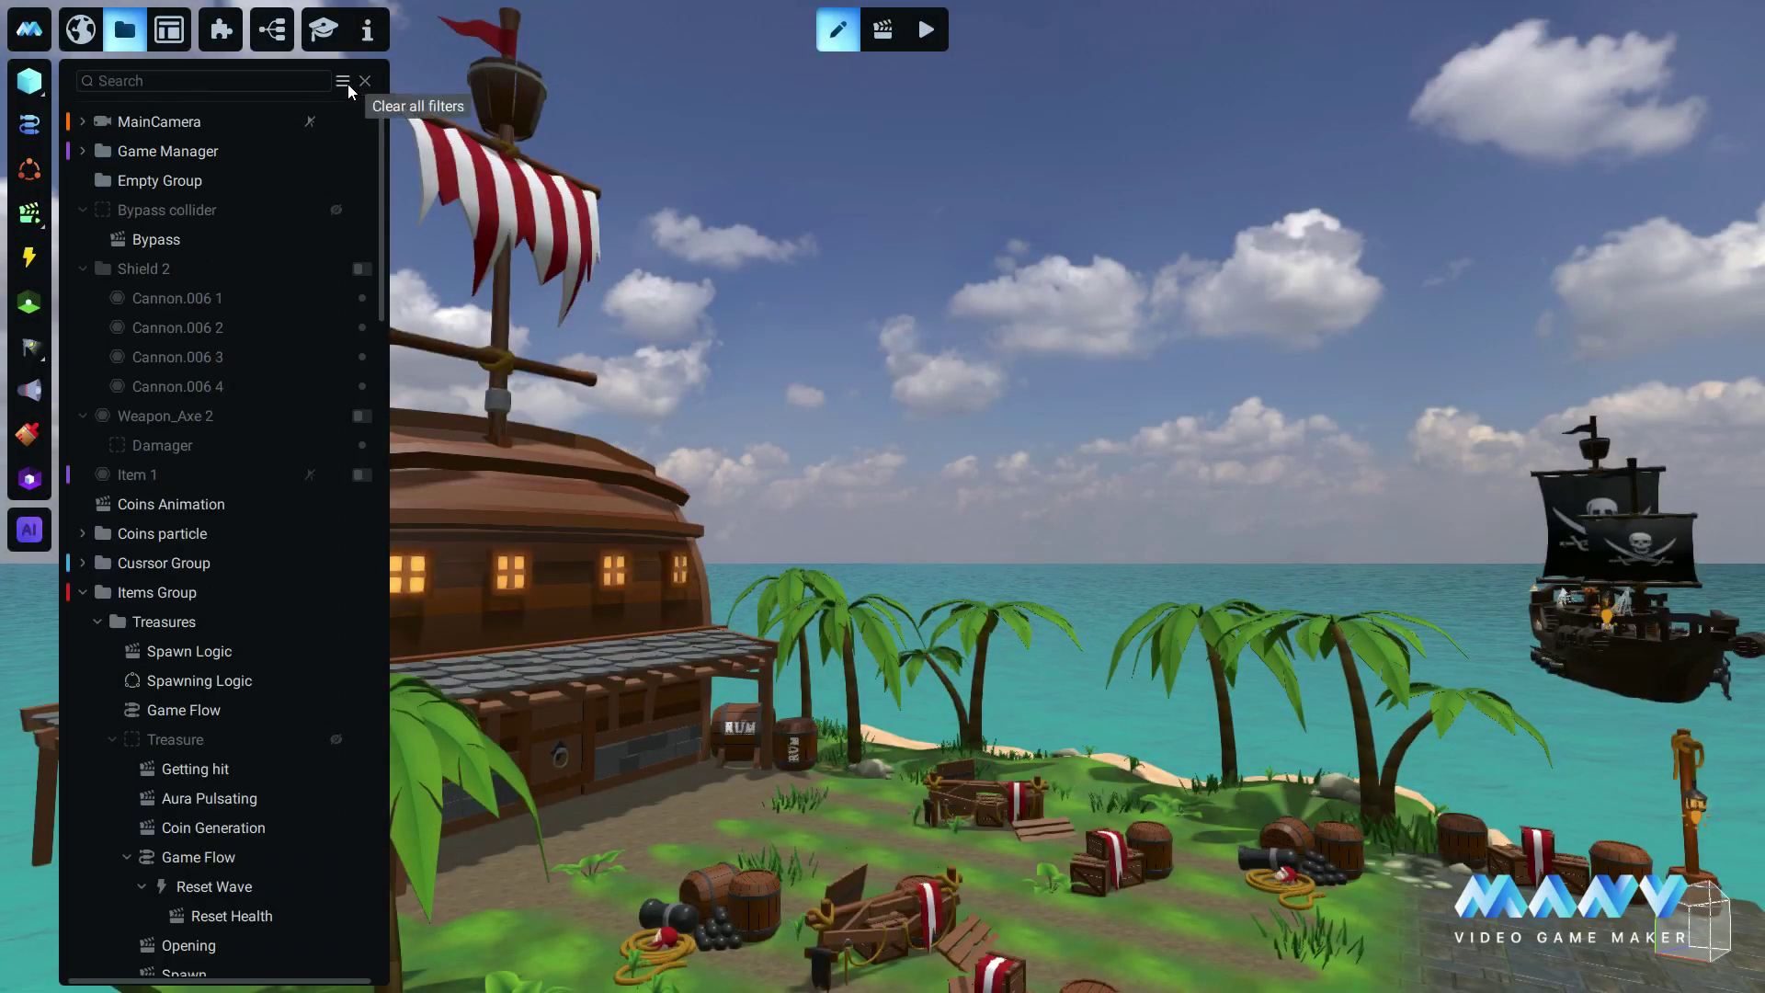
left_click(343, 81)
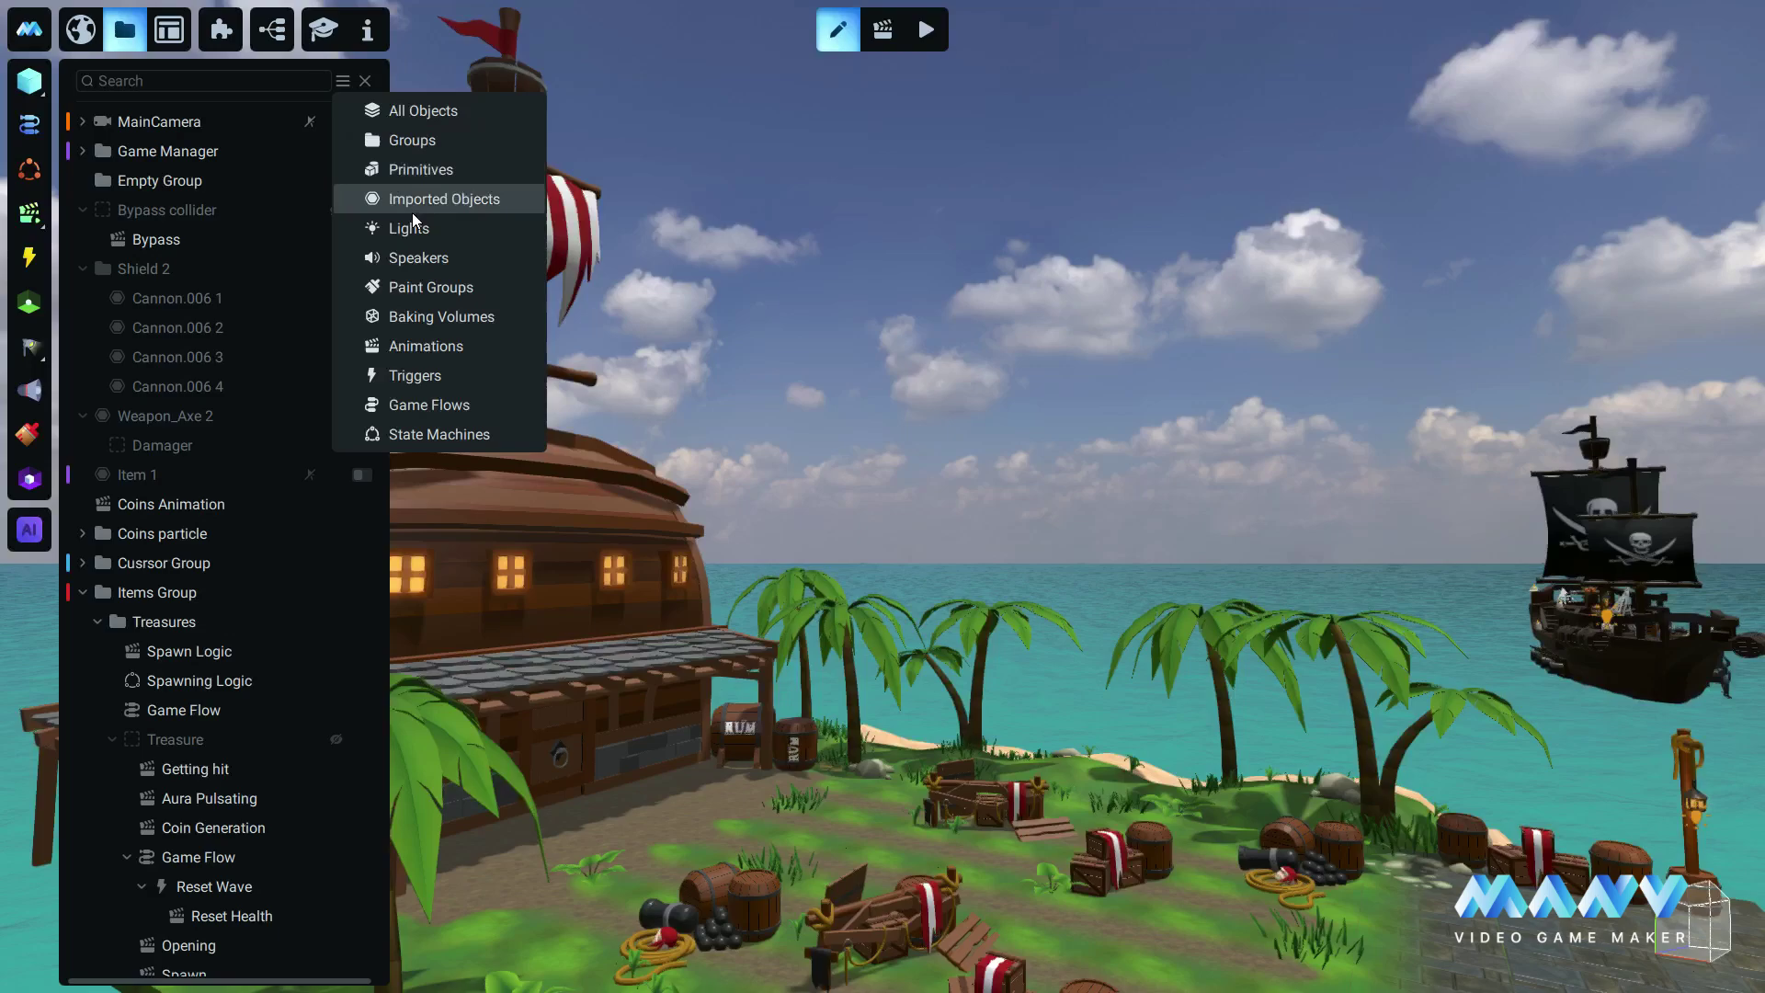
left_click(424, 347)
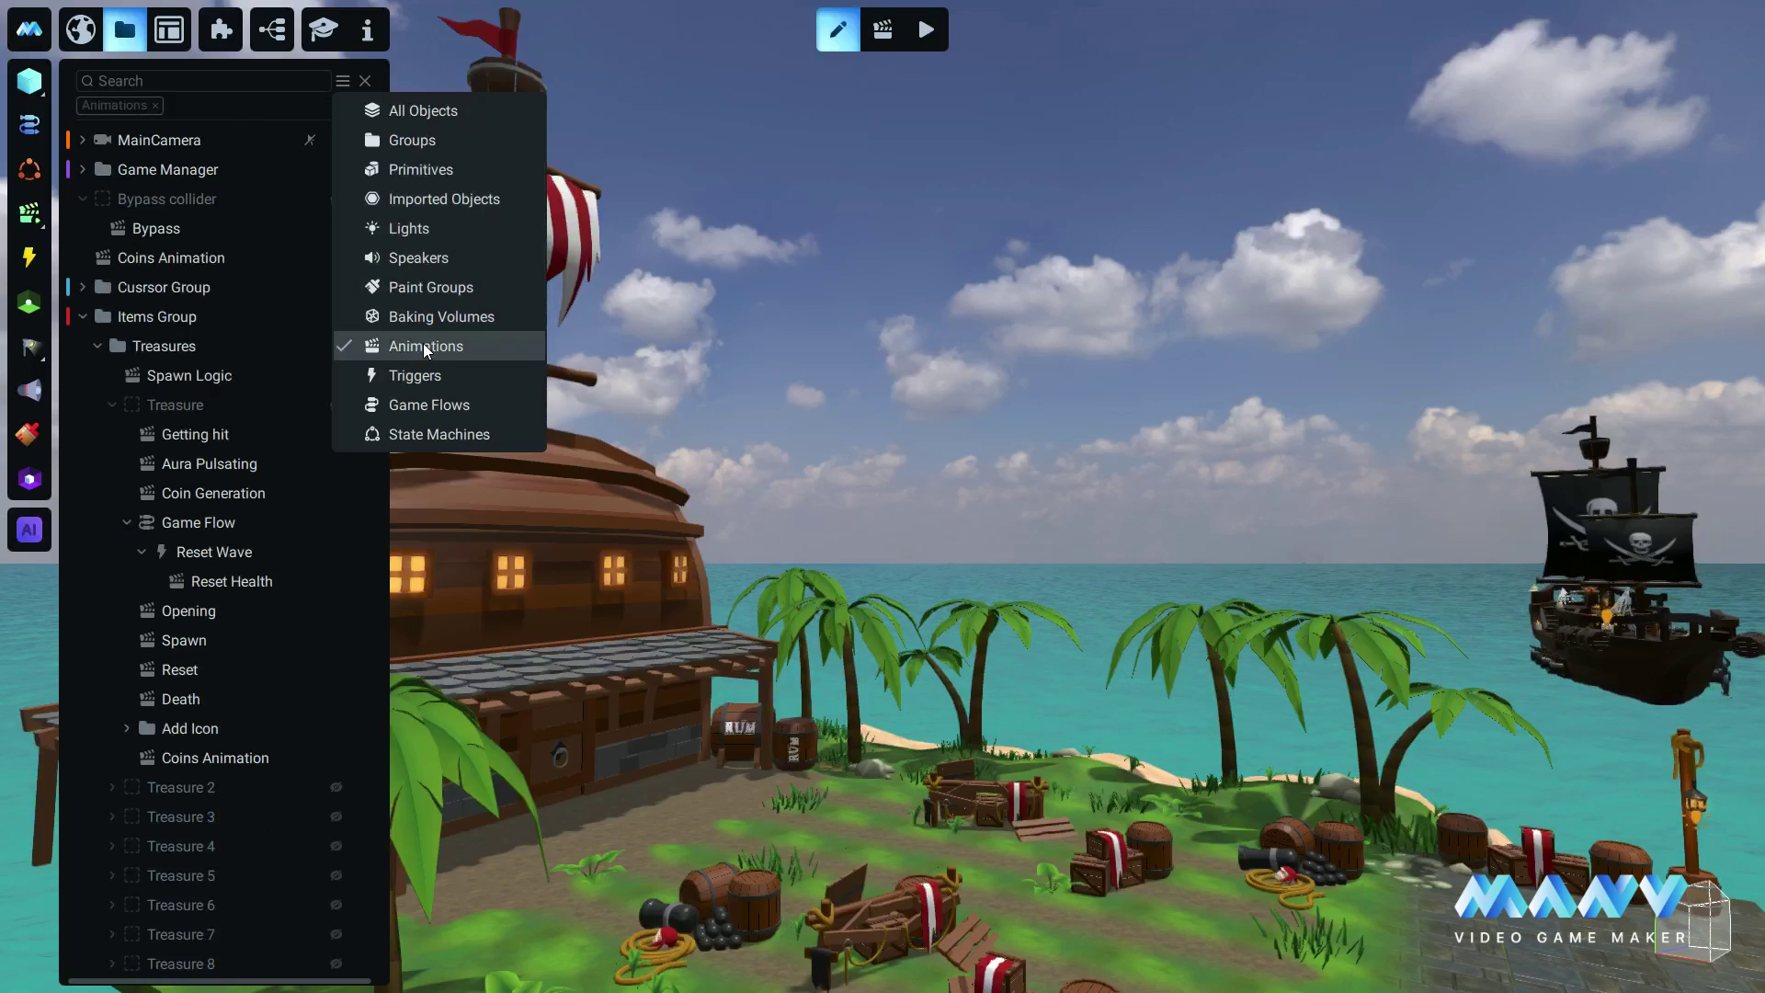
scroll(168, 429, "down", 1)
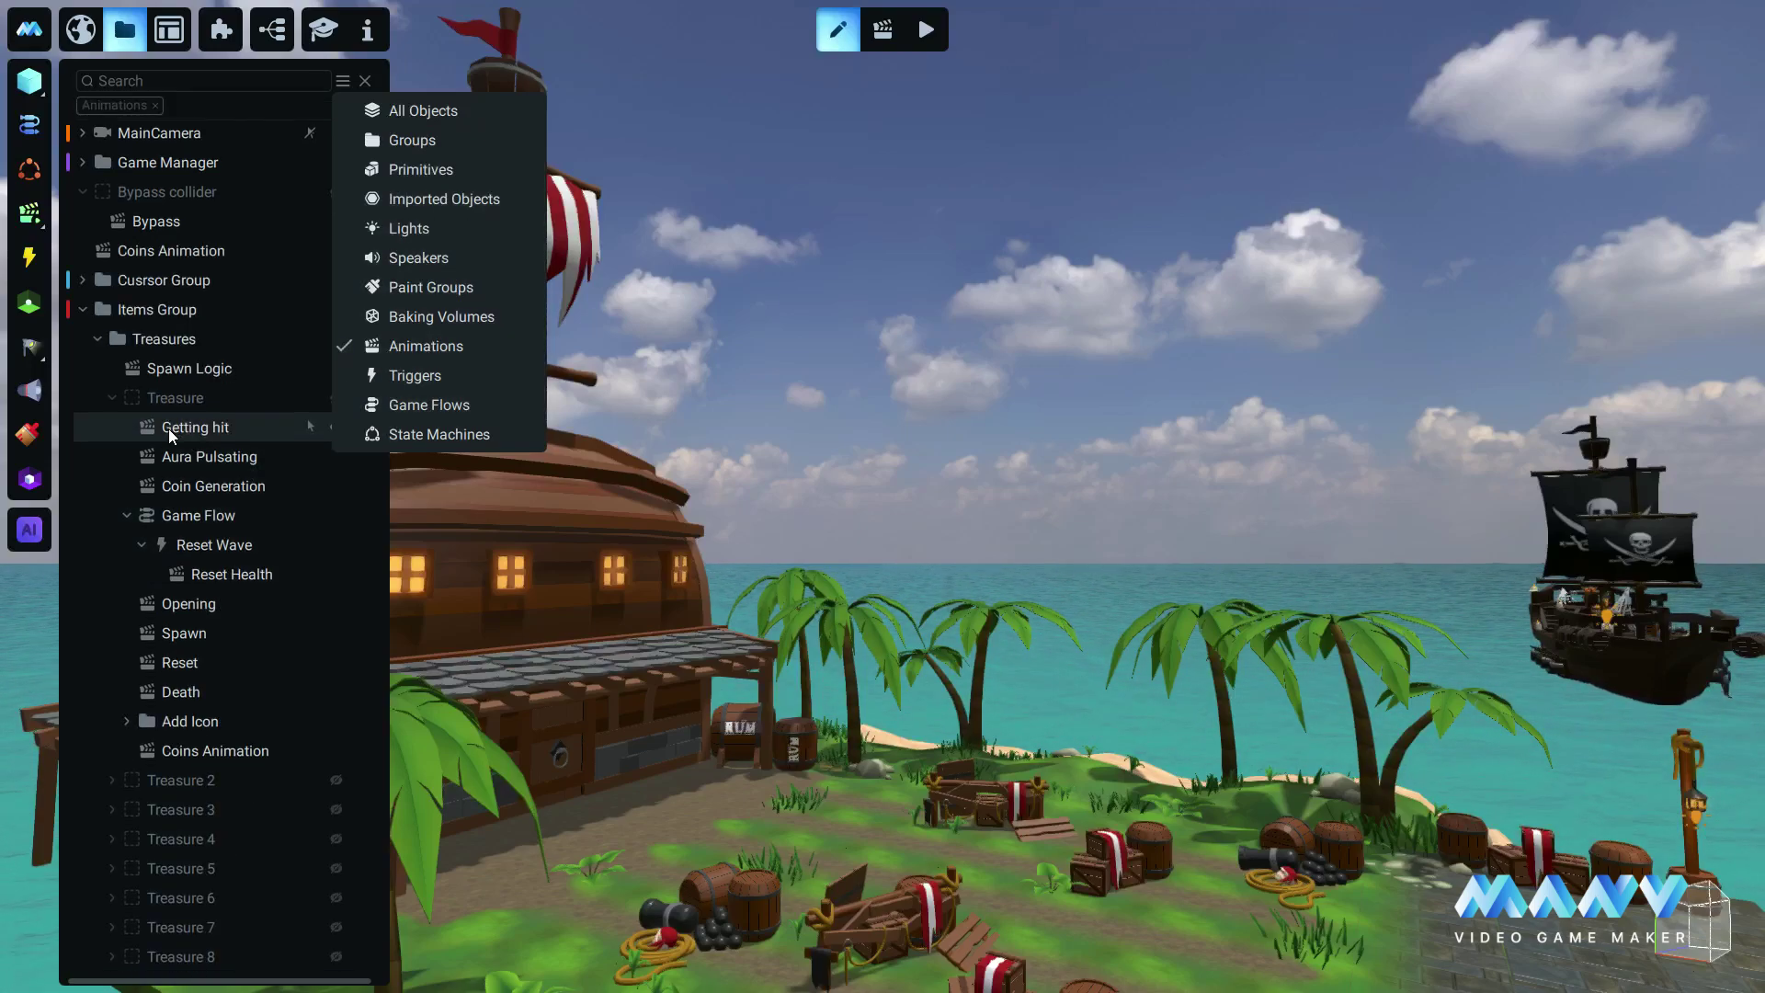
scroll(168, 429, "down", 5)
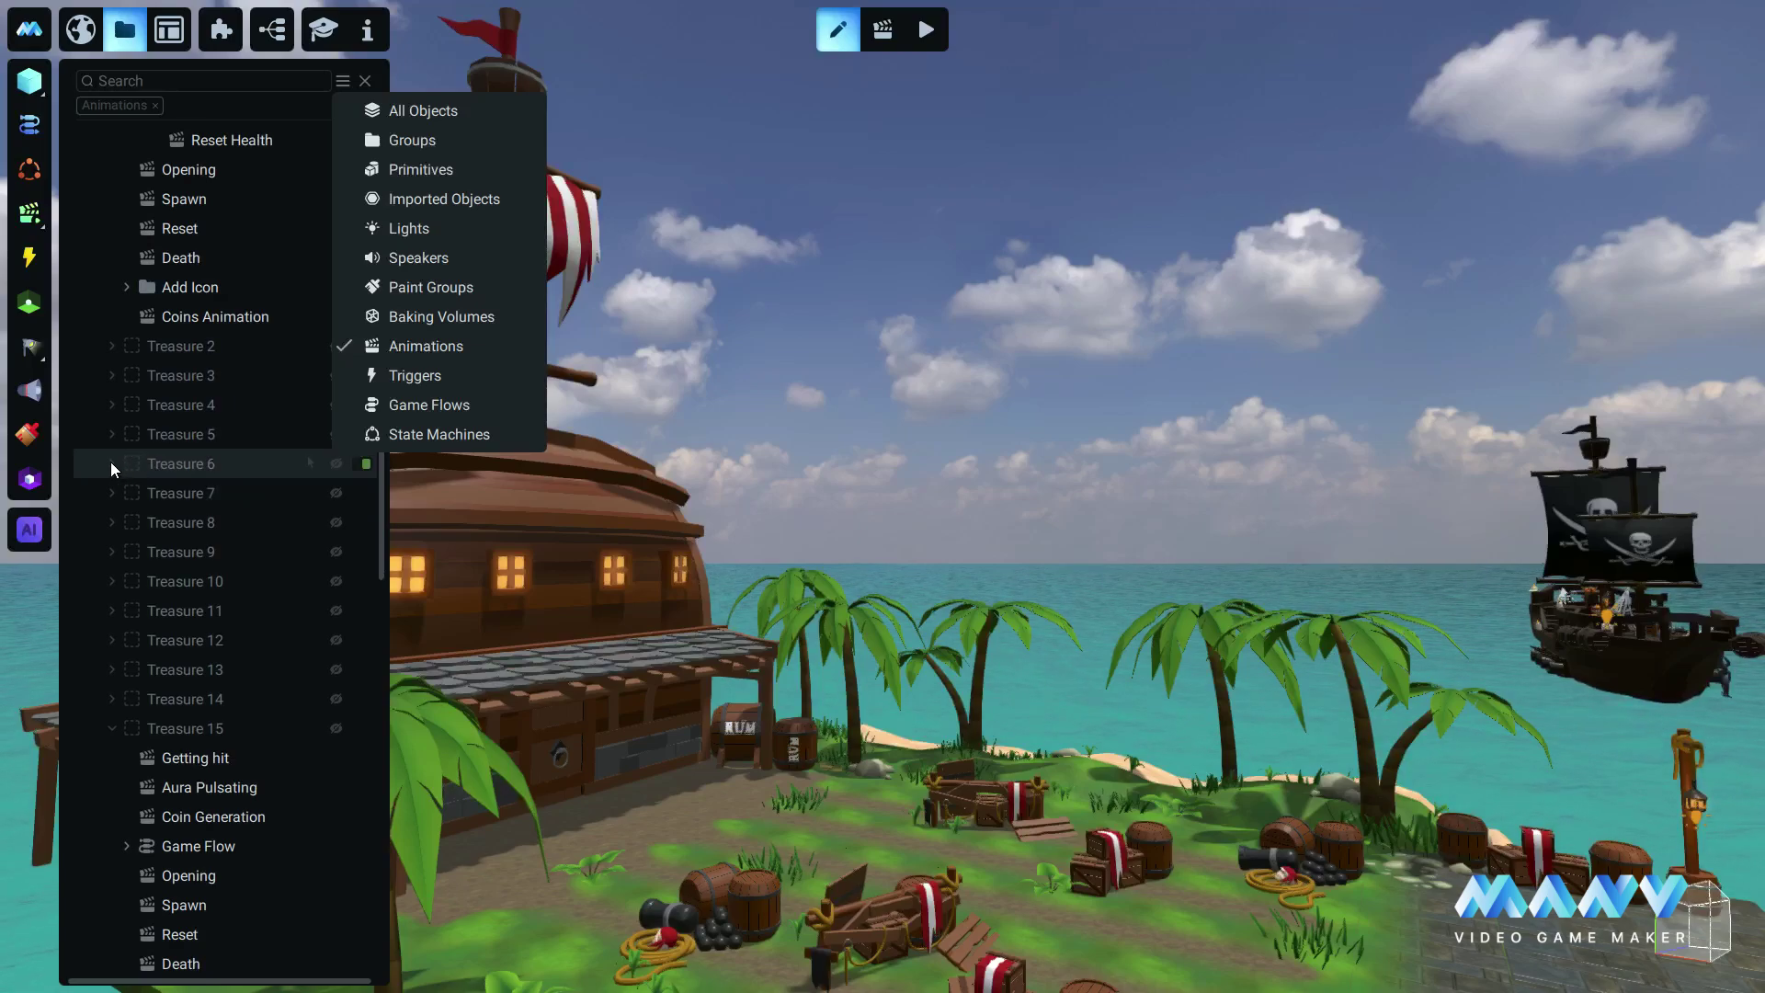
left_click(111, 463)
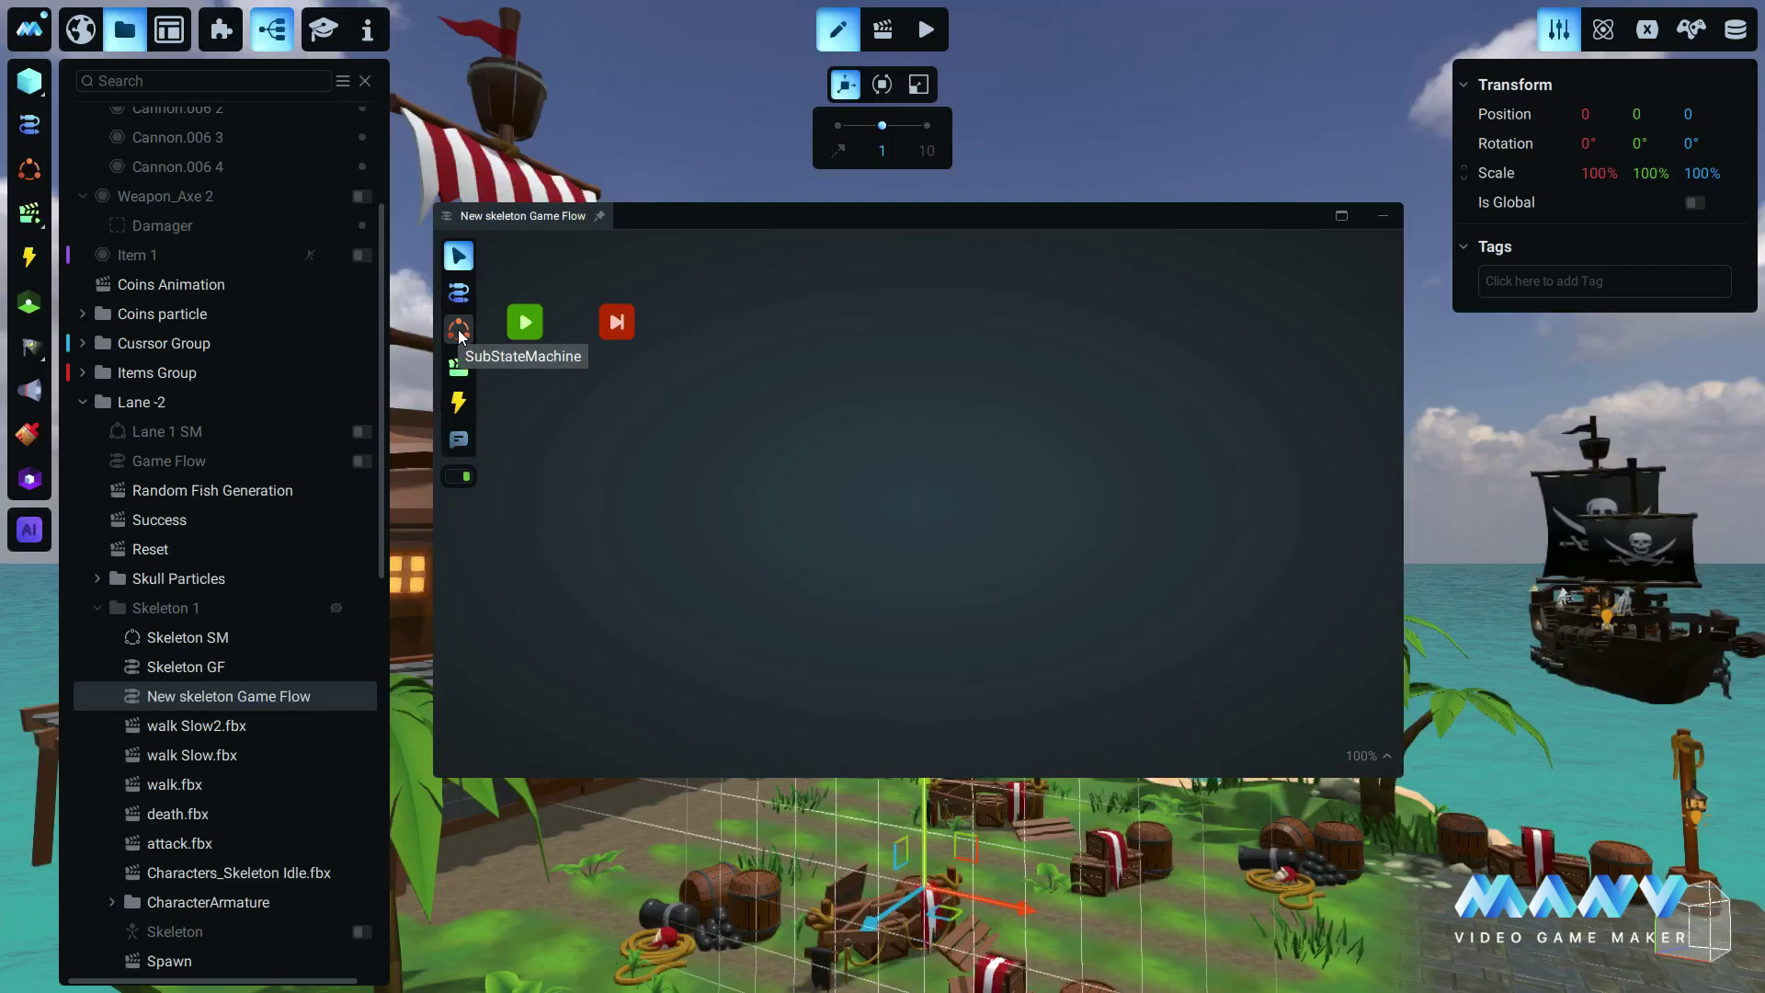
Add Lane -2 > Skeleton 1's Skeleton SM as a state machine node in the flow
left_click(459, 333)
left_click(840, 453)
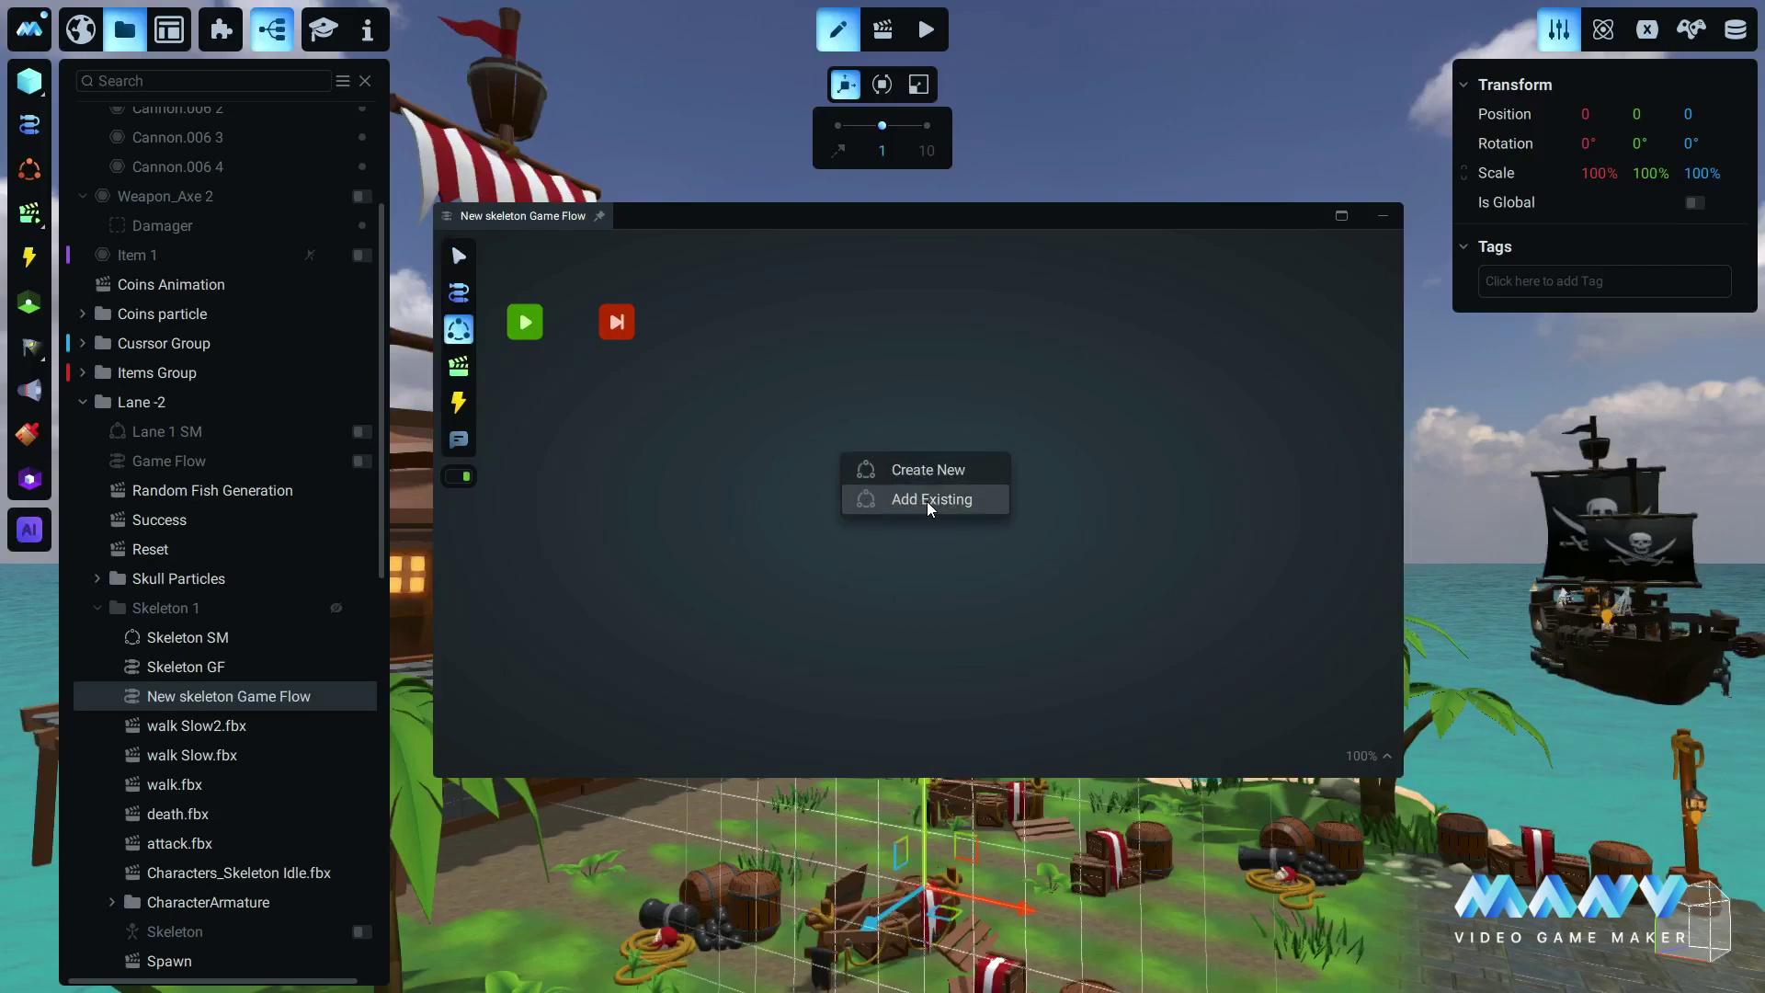
left_click(926, 500)
mouse_move(917, 629)
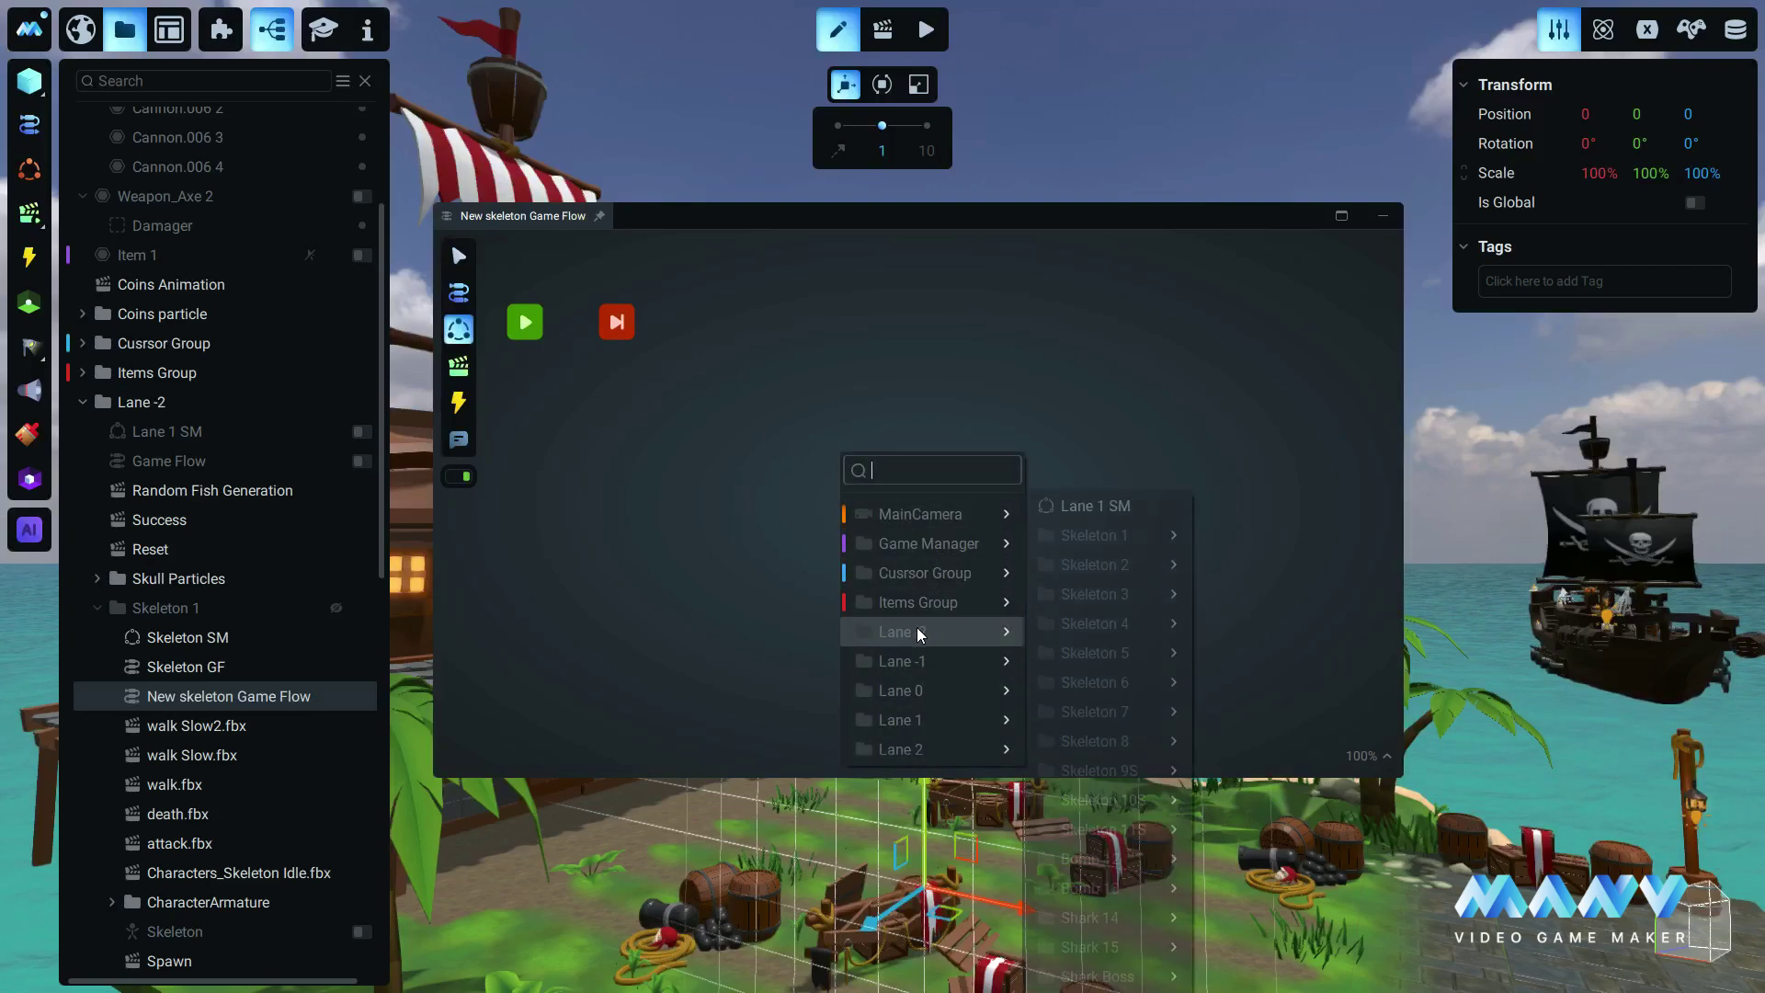
mouse_move(1109, 654)
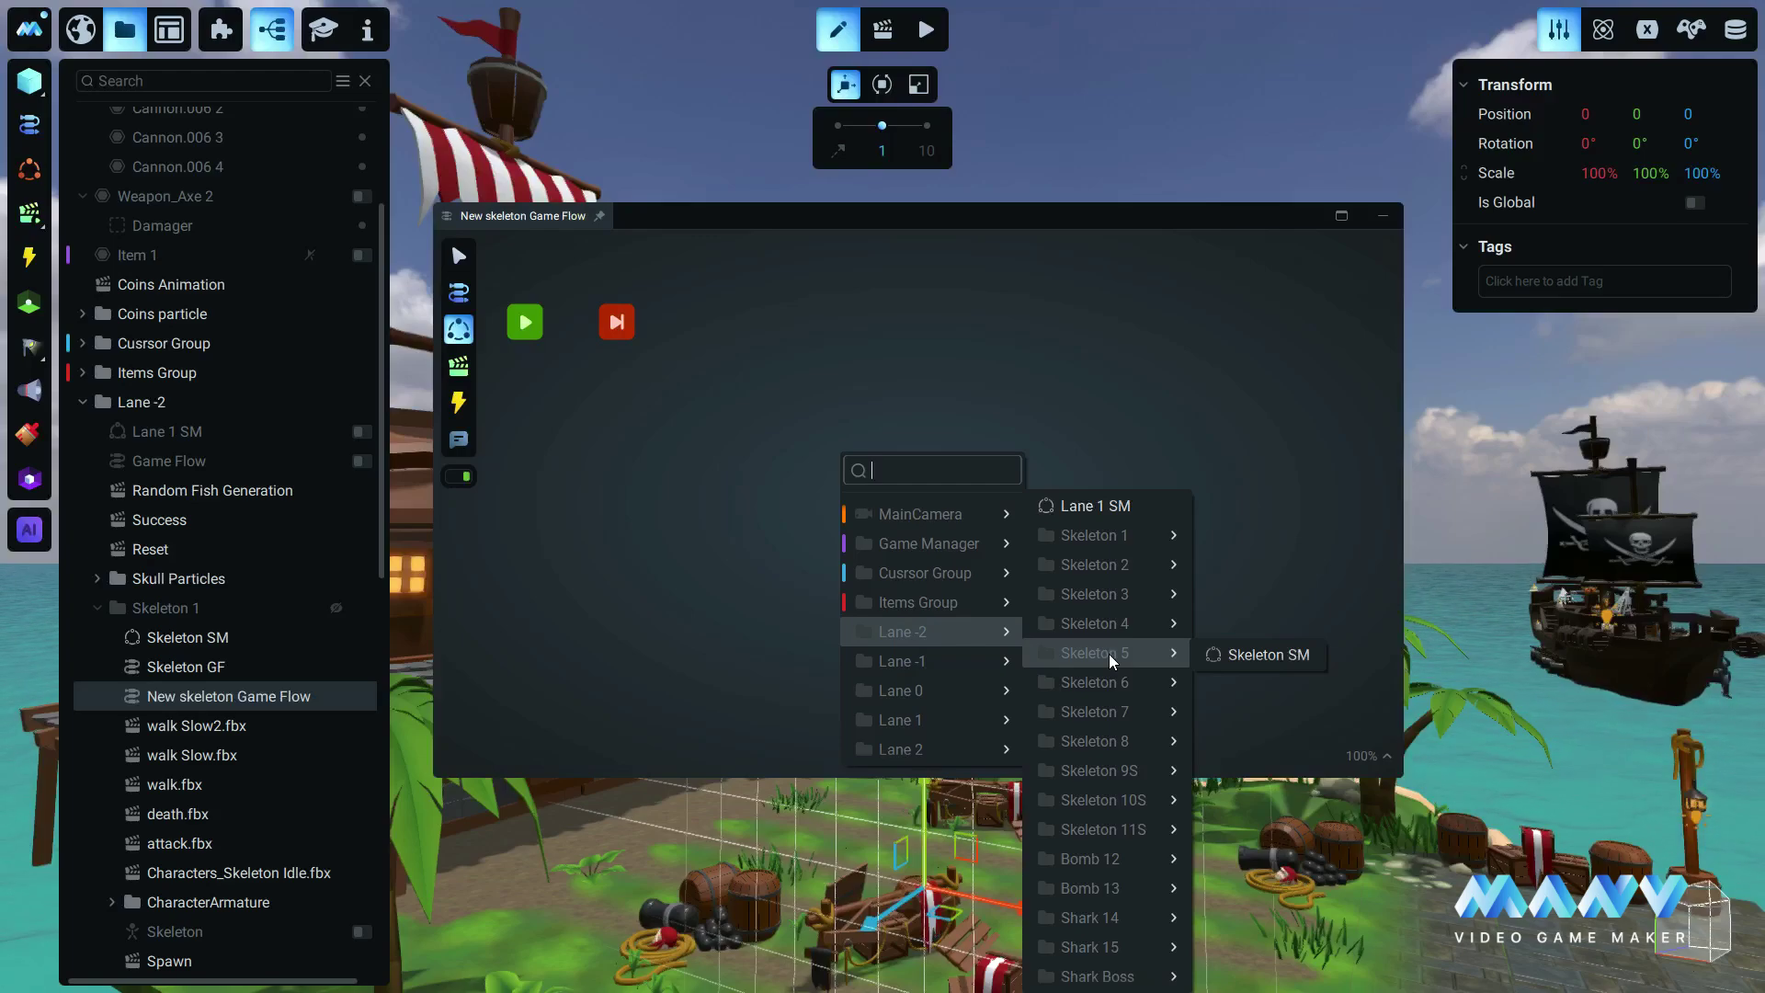
mouse_move(1109, 534)
left_click(1269, 544)
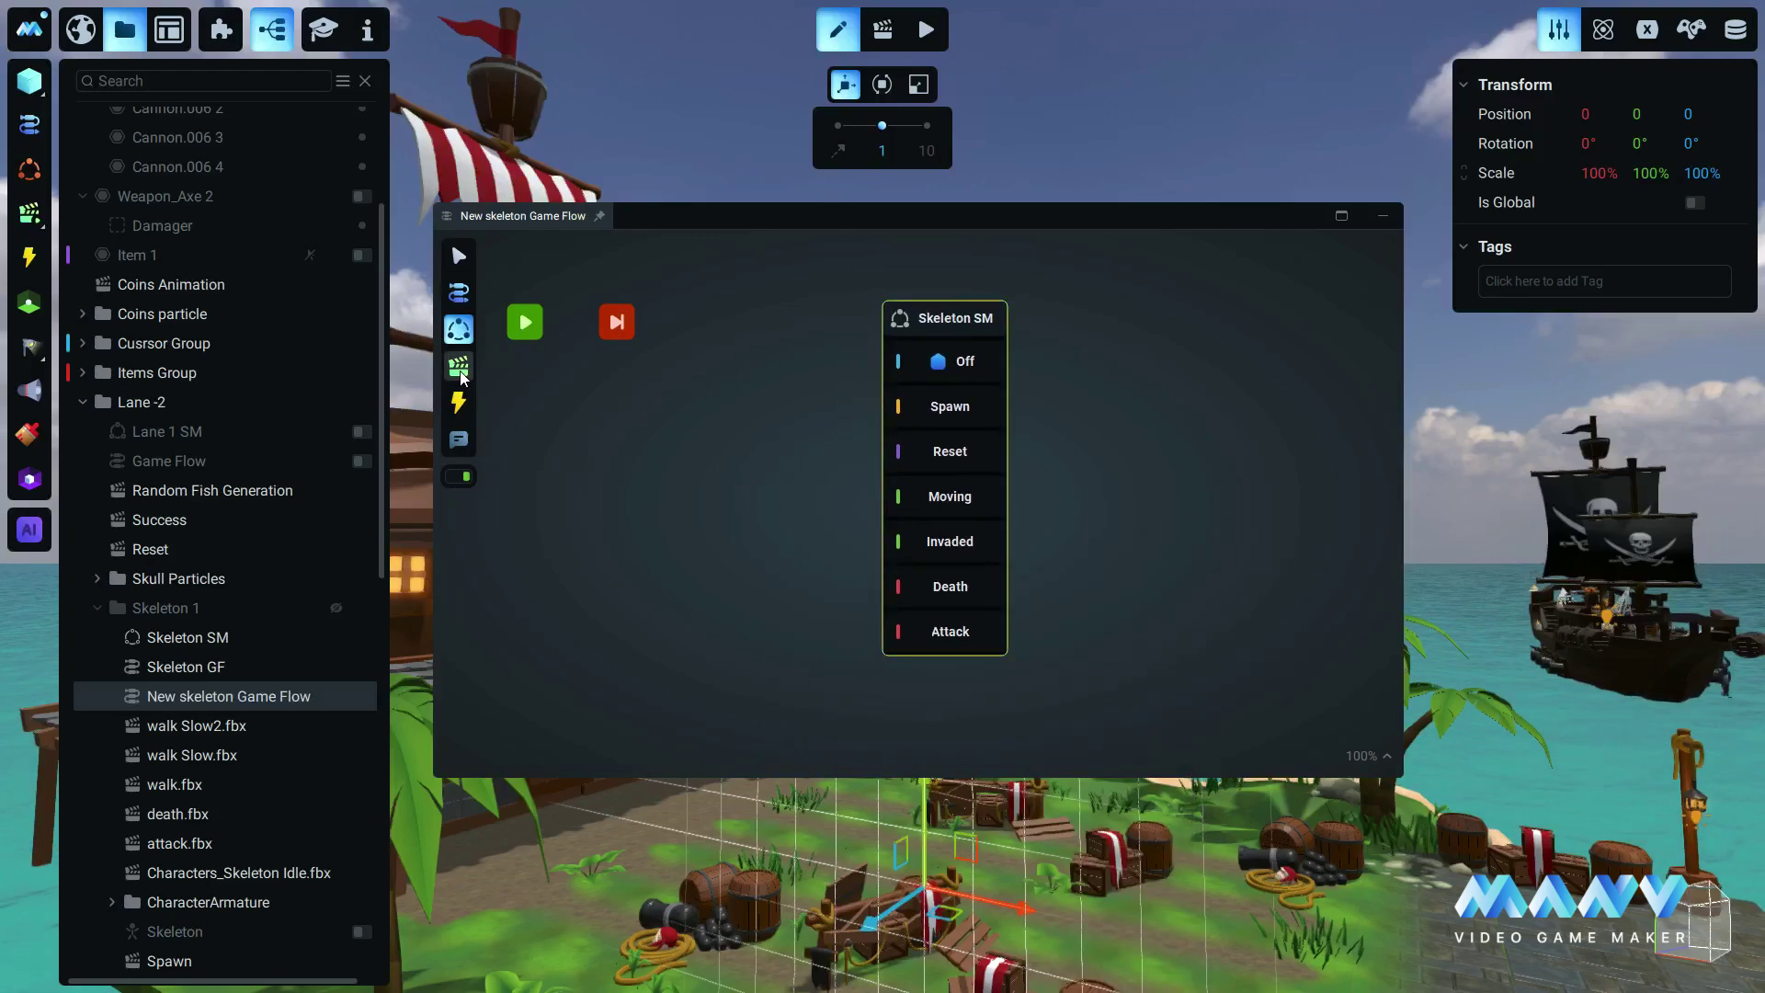
Begin adding an existing animation node, browsing Skeleton 1's animation clips
left_click_drag(458, 366, 657, 508)
left_click(744, 549)
mouse_move(767, 741)
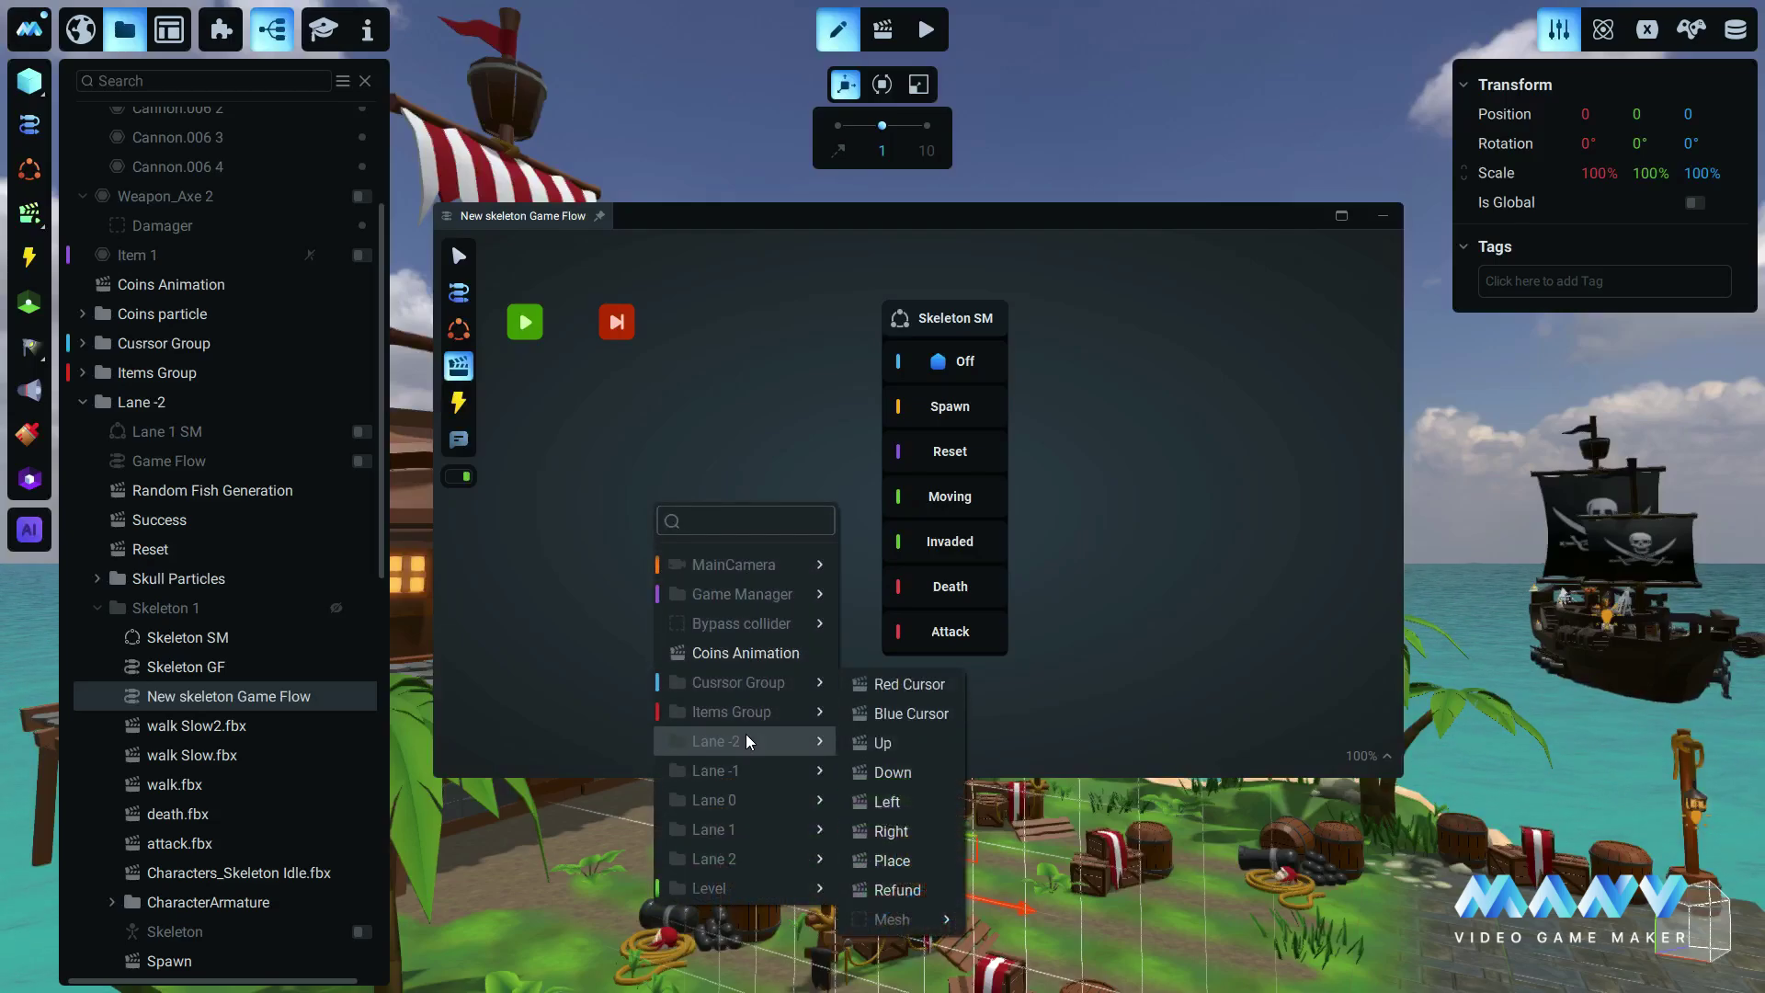
mouse_move(1020, 535)
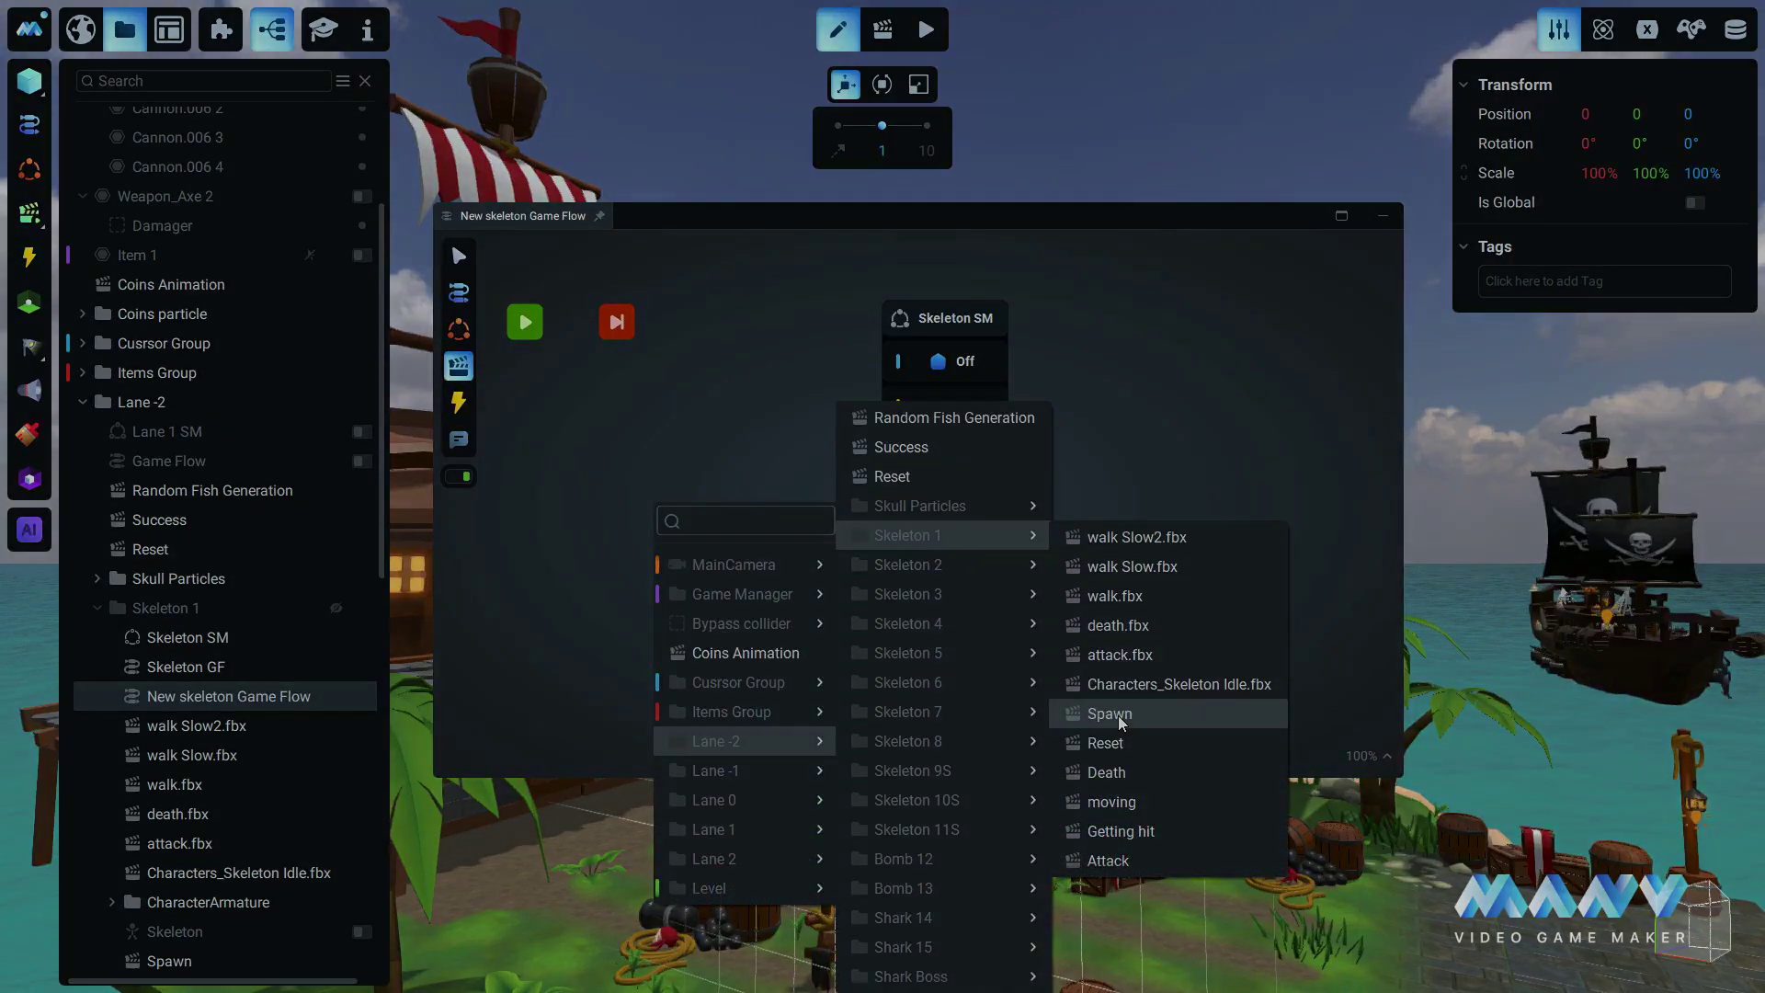
Place Skeleton SM plus Spawn, Reset, Death, moving, Attack and particles_Move nodes on the graph
left_click(1120, 721)
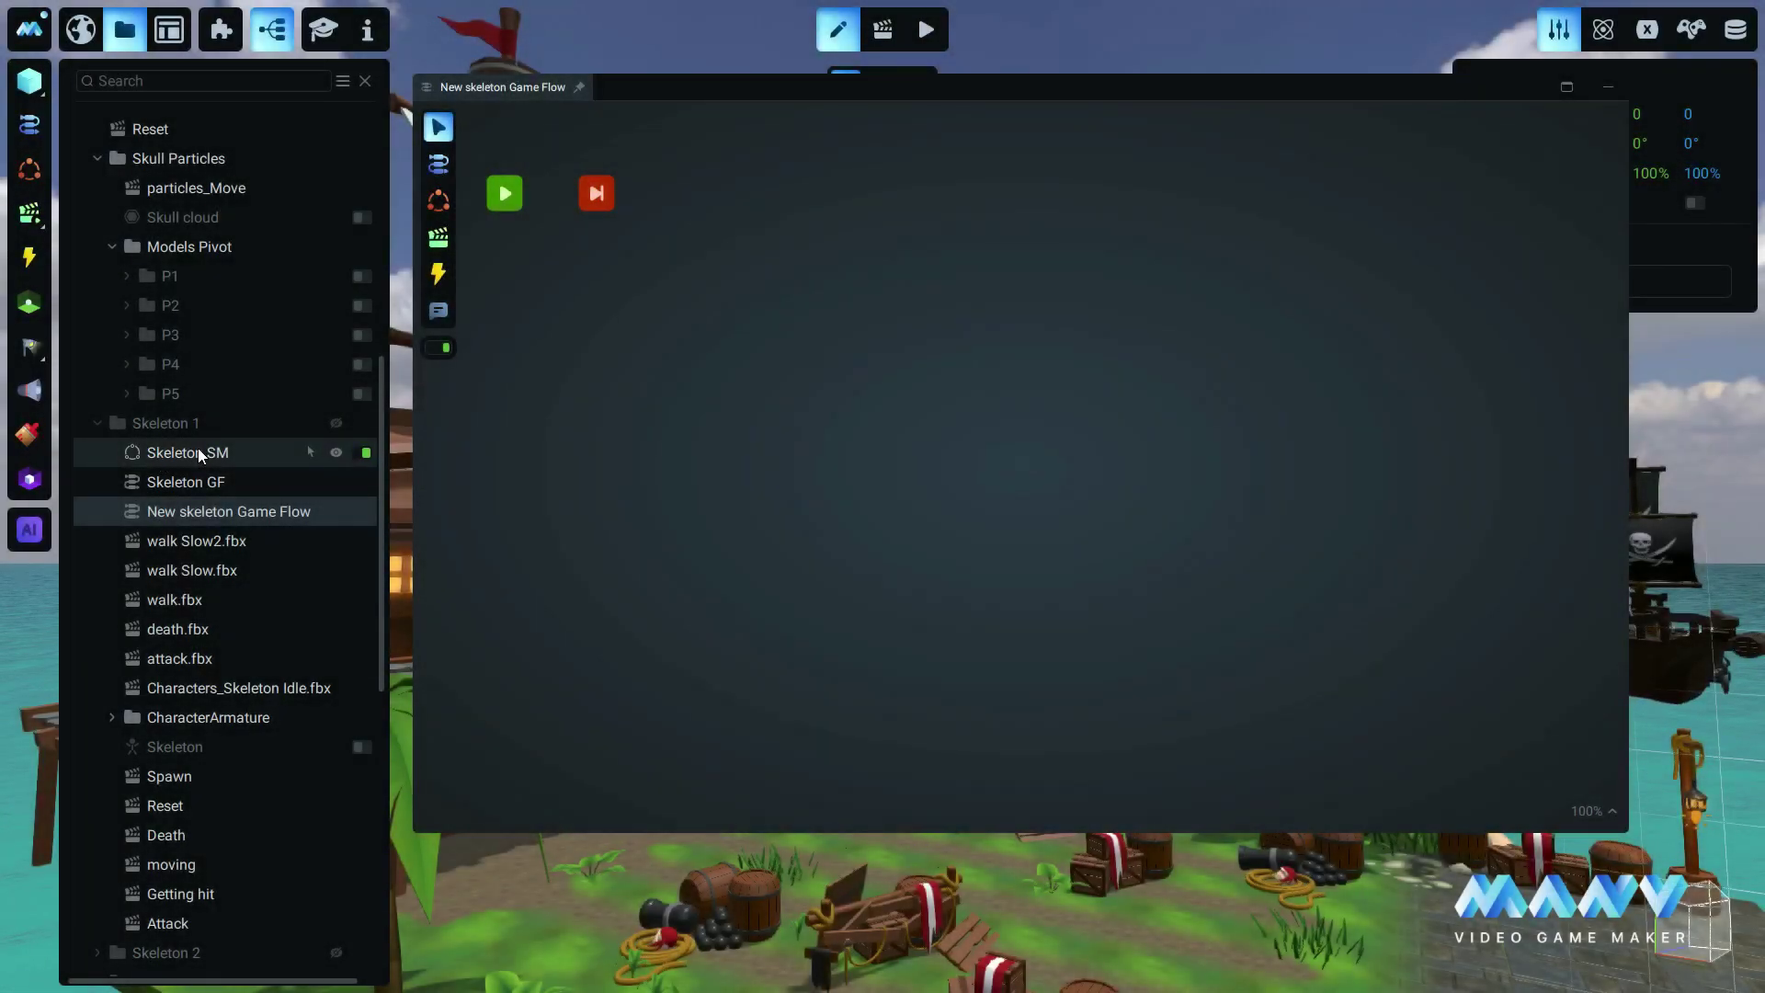
left_click_drag(197, 451, 1036, 319)
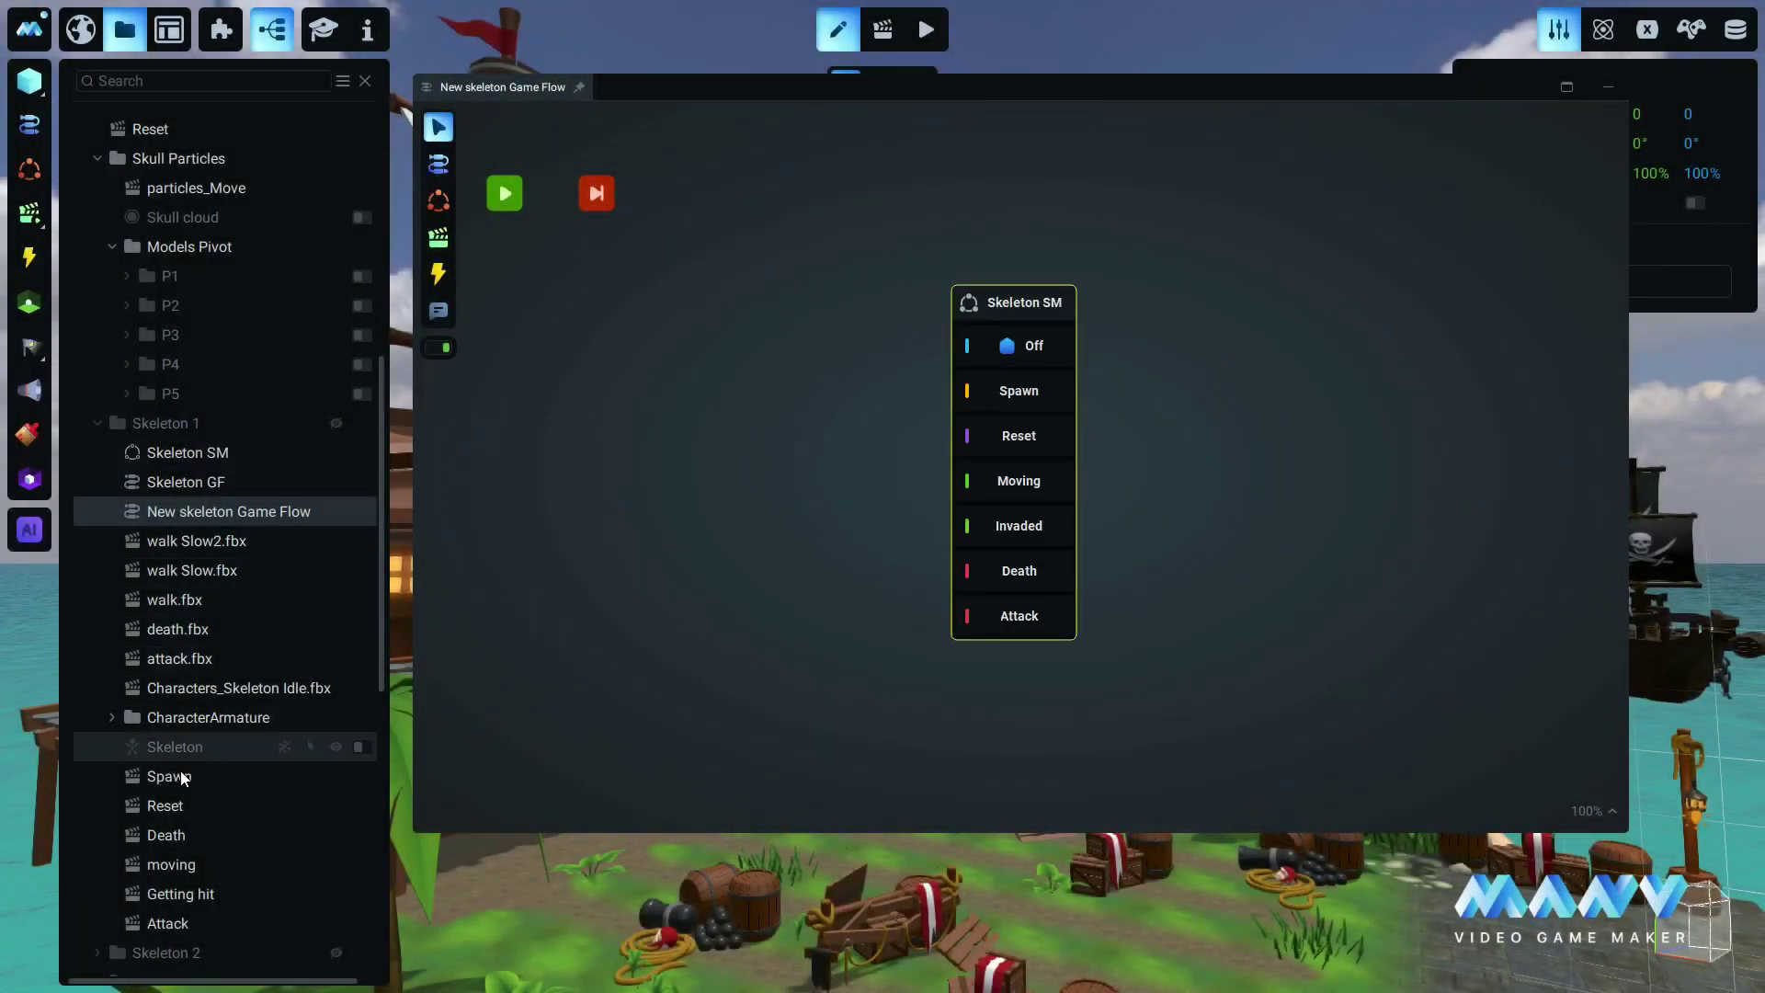
left_click_drag(178, 775, 670, 397)
left_click_drag(170, 805, 1282, 455)
left_click_drag(170, 834, 860, 782)
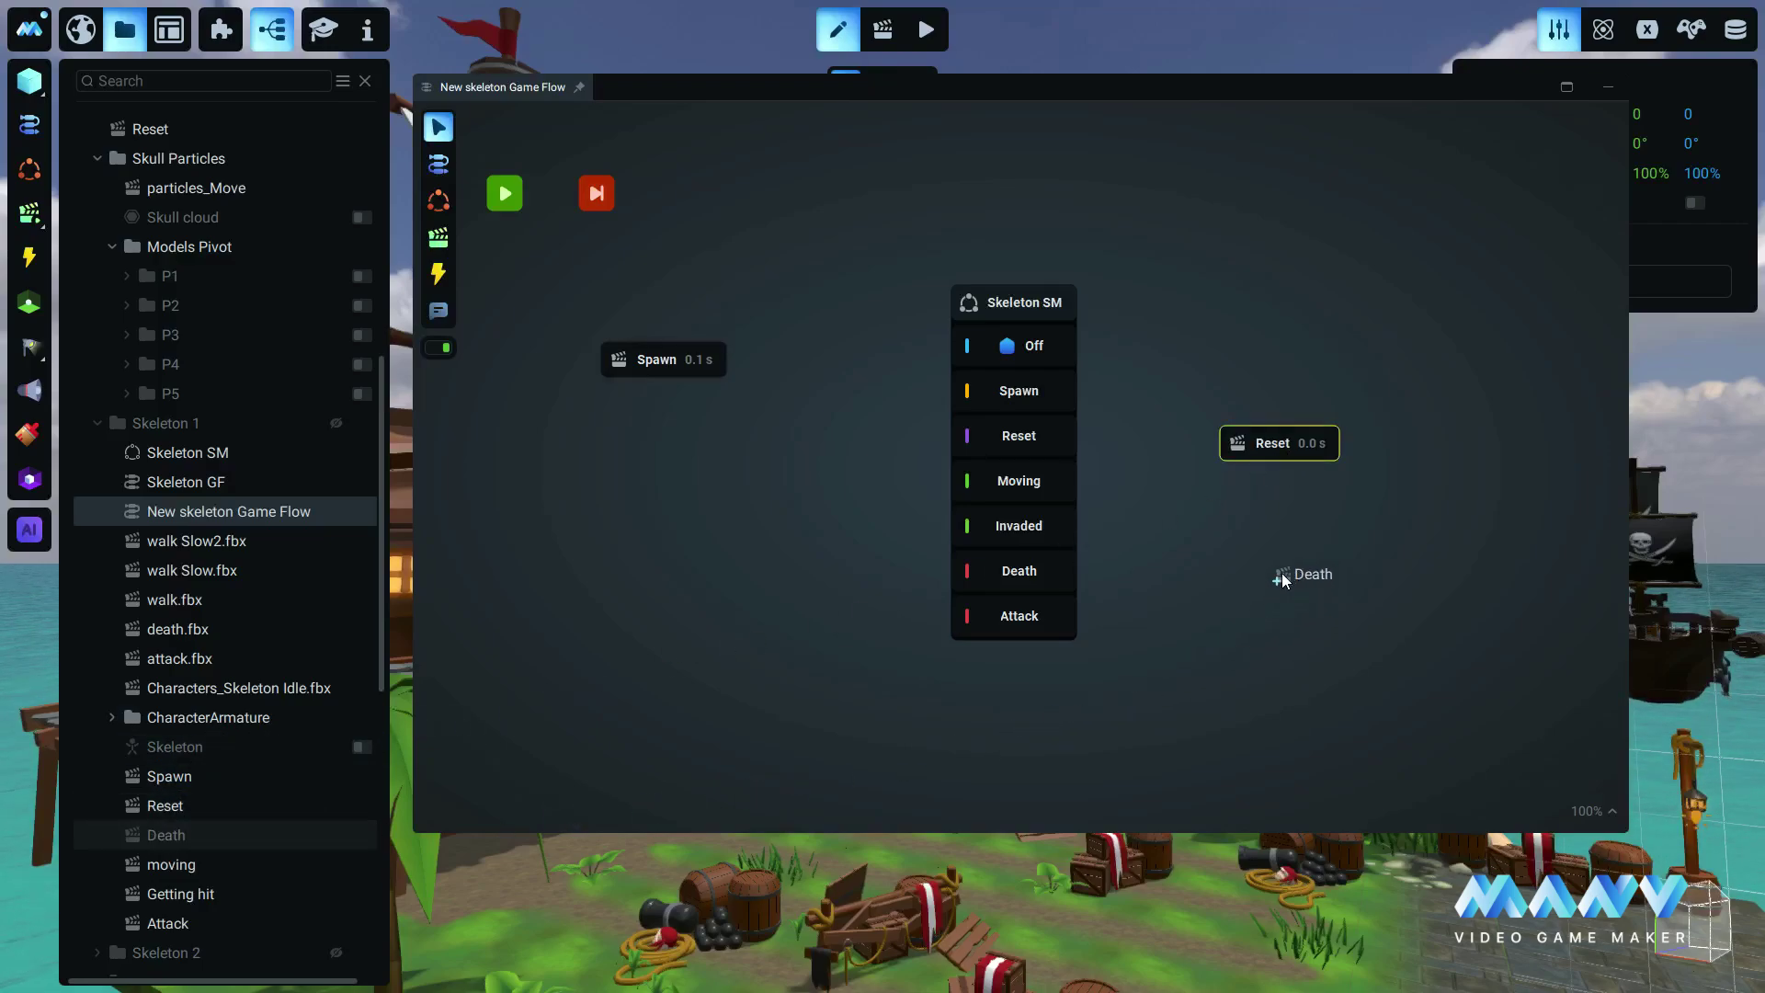
left_click_drag(1284, 579, 1284, 579)
left_click_drag(346, 859, 664, 479)
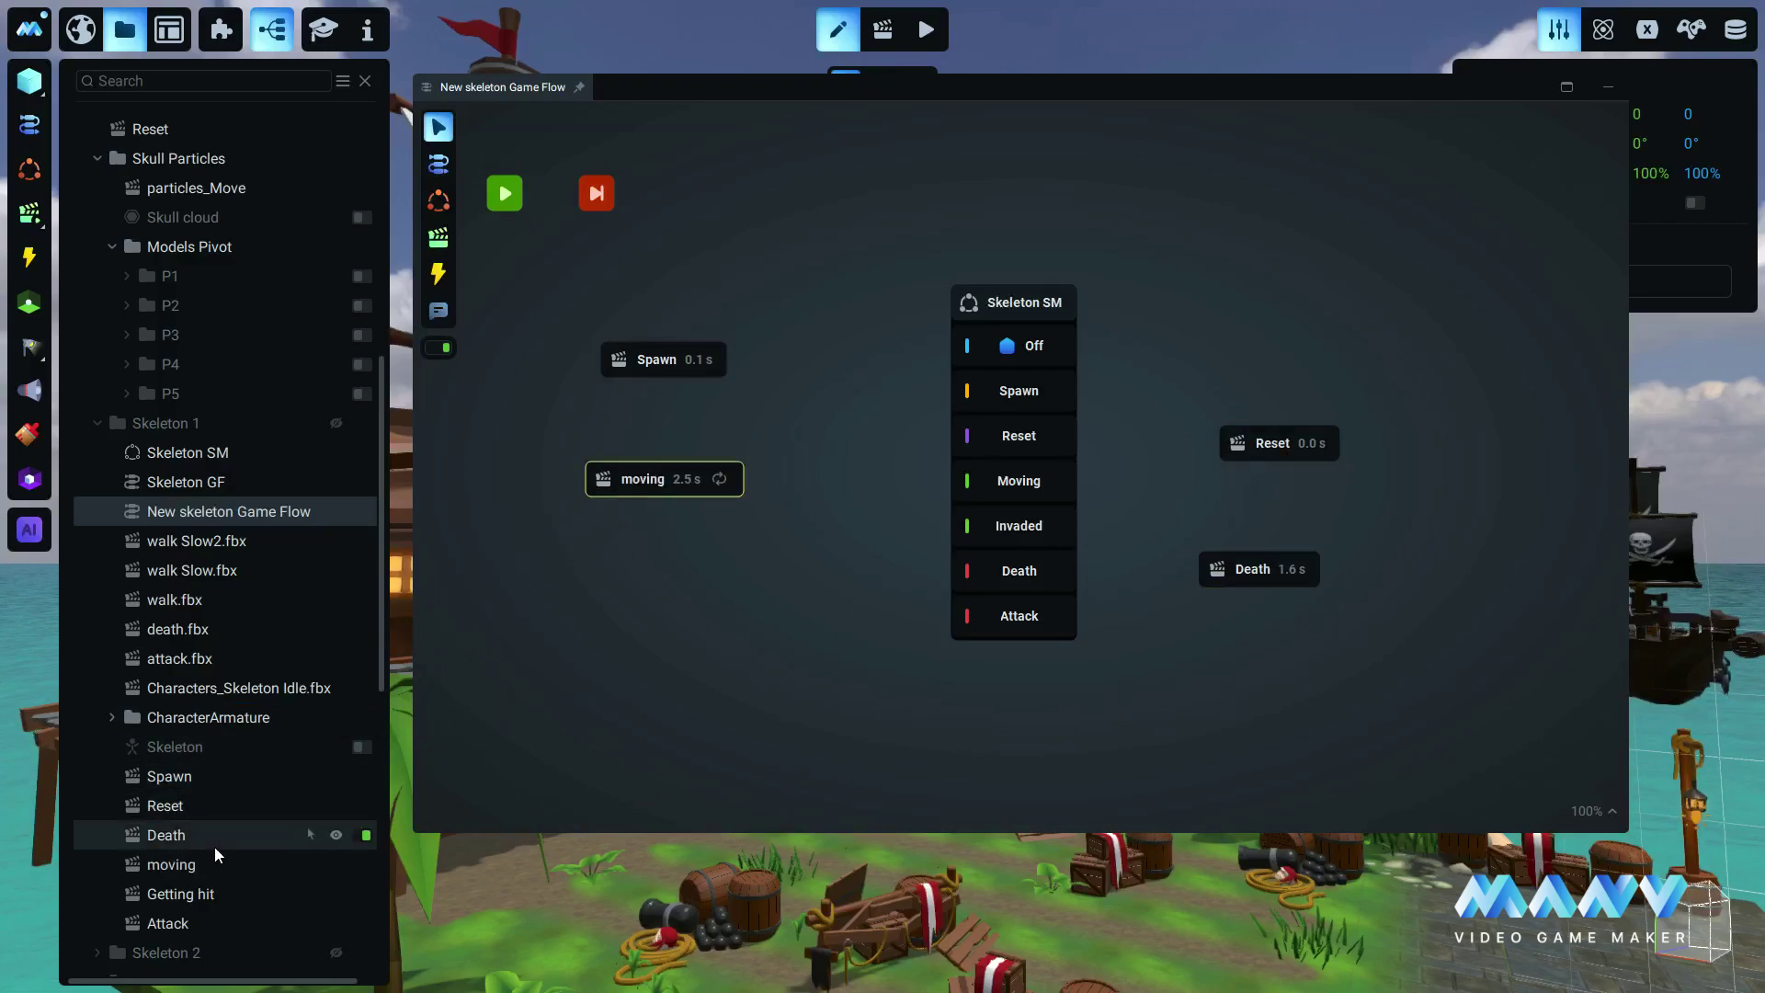
left_click_drag(184, 923, 664, 607)
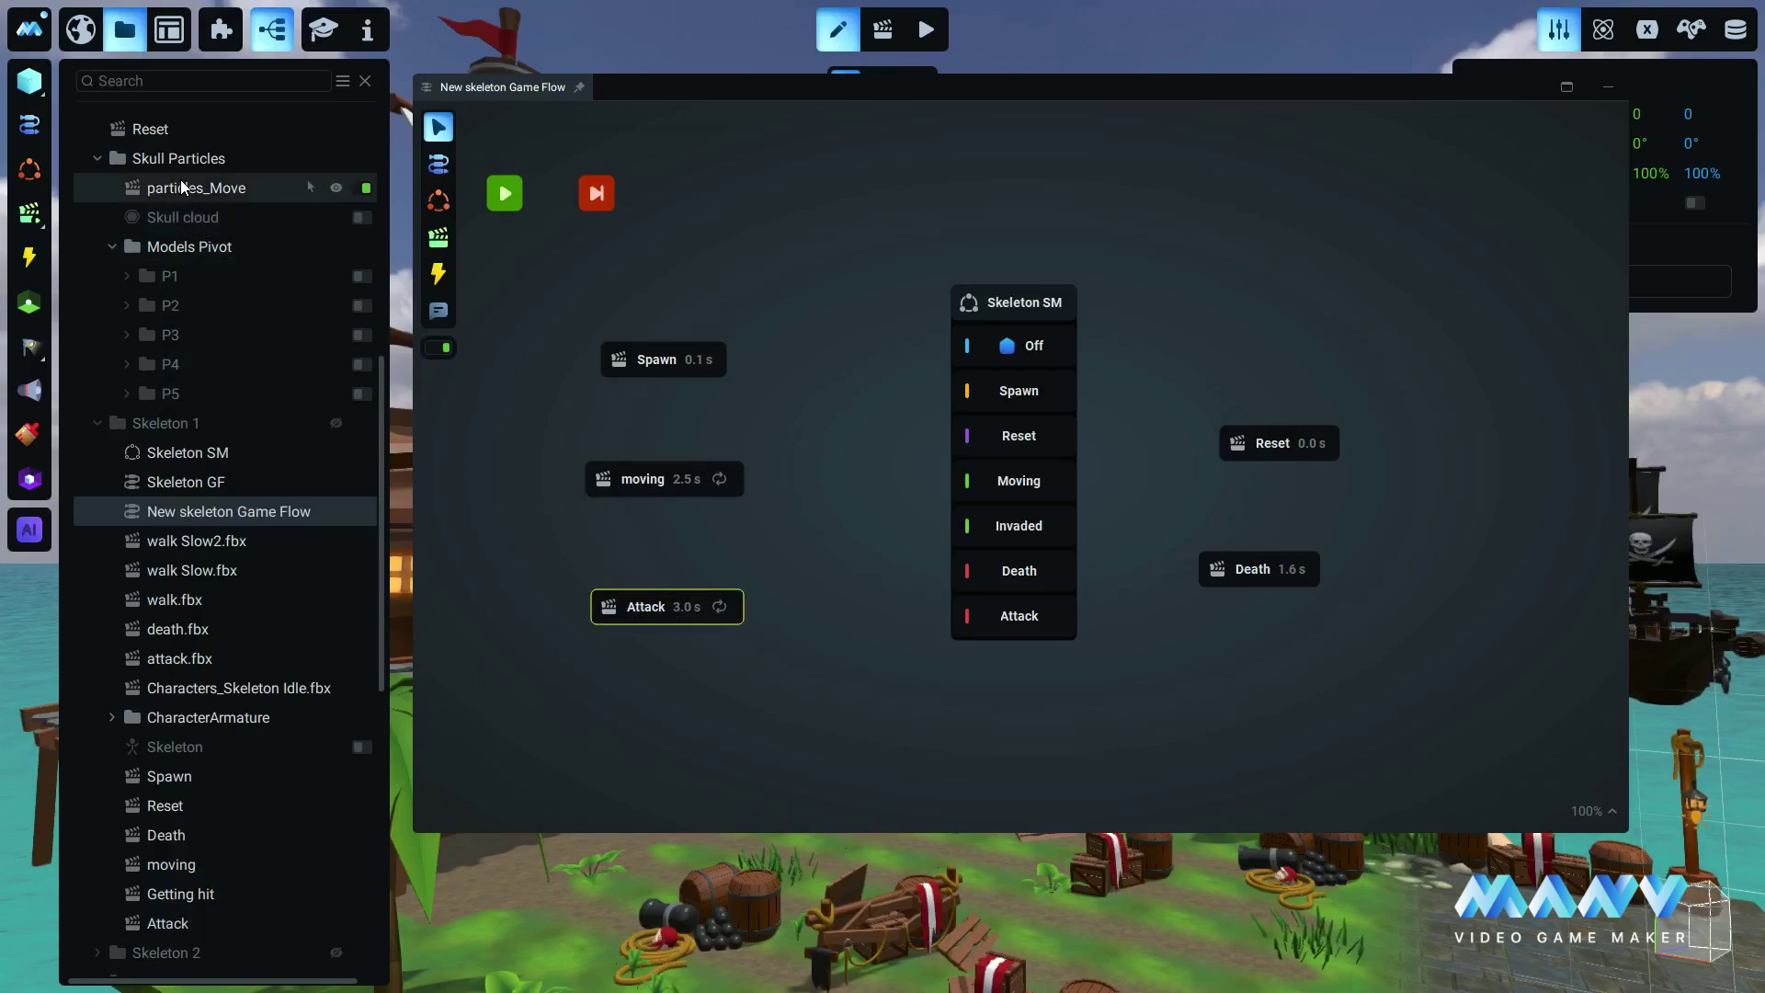
left_click_drag(182, 187, 1227, 360)
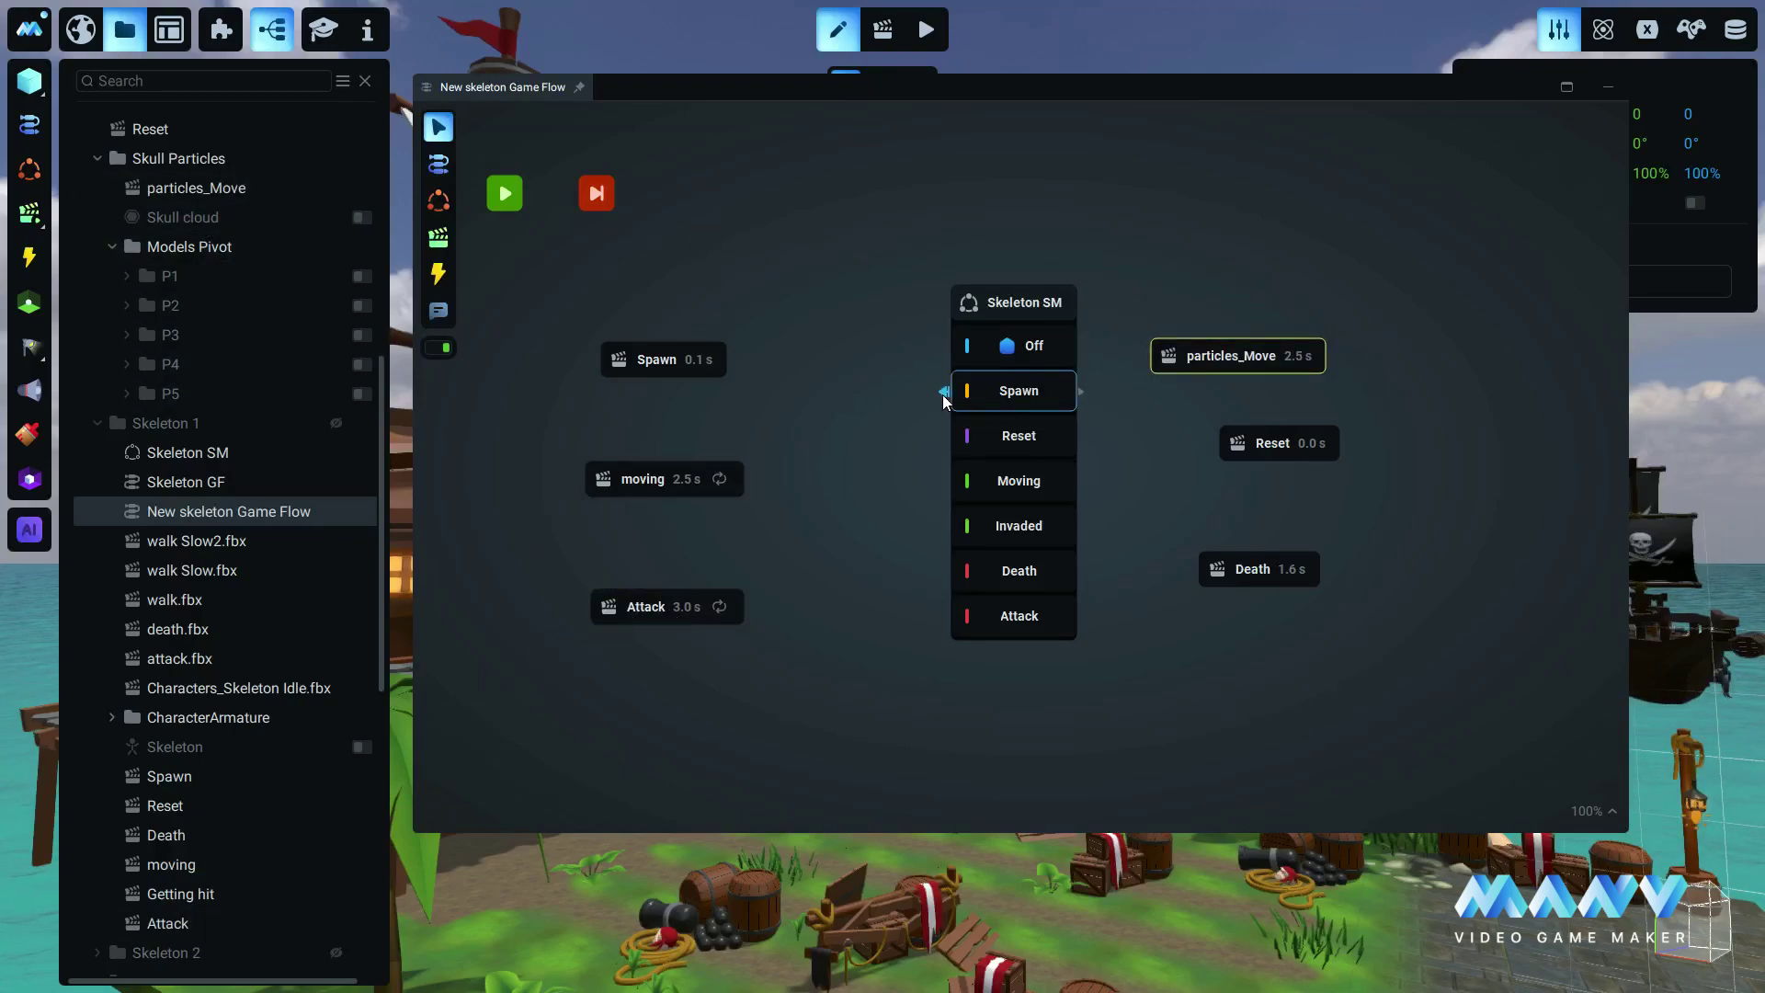
Link Spawn and Invaded (When Starts) and Moving (While Continues) to their clips
left_click_drag(944, 398, 741, 363)
left_click(788, 370)
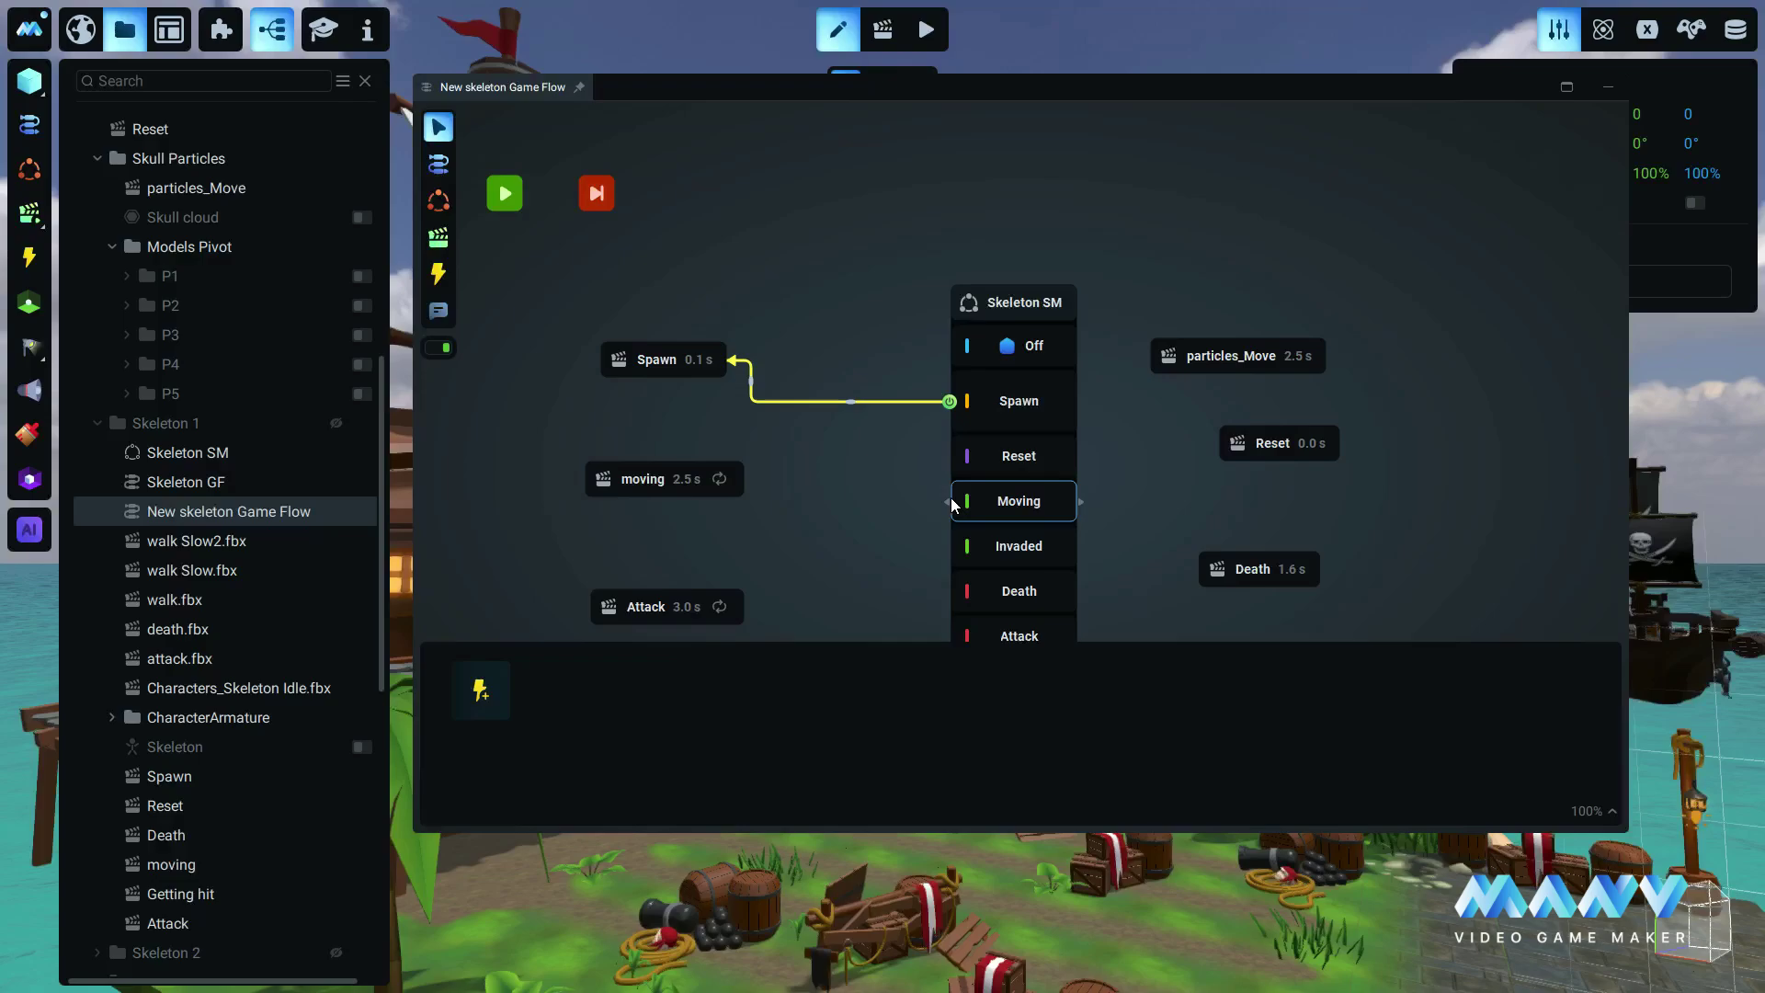
left_click_drag(947, 505, 746, 478)
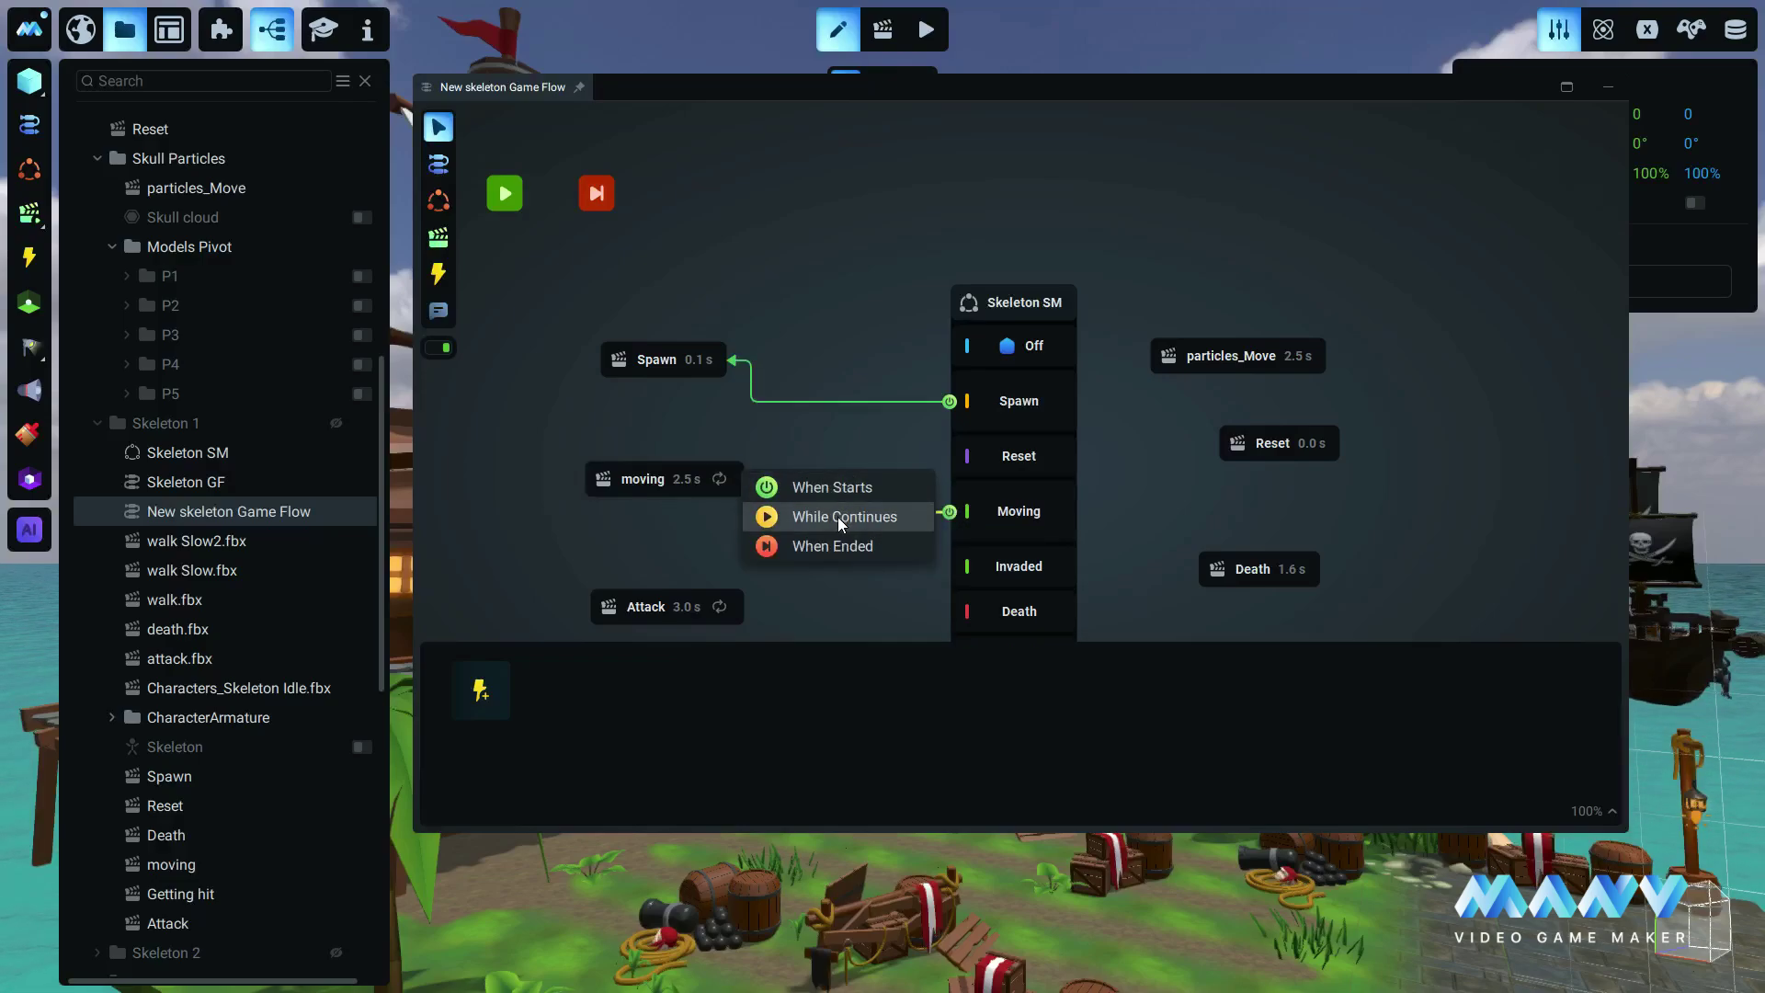
left_click(838, 516)
left_click(860, 326)
scroll(860, 340, "down", 1)
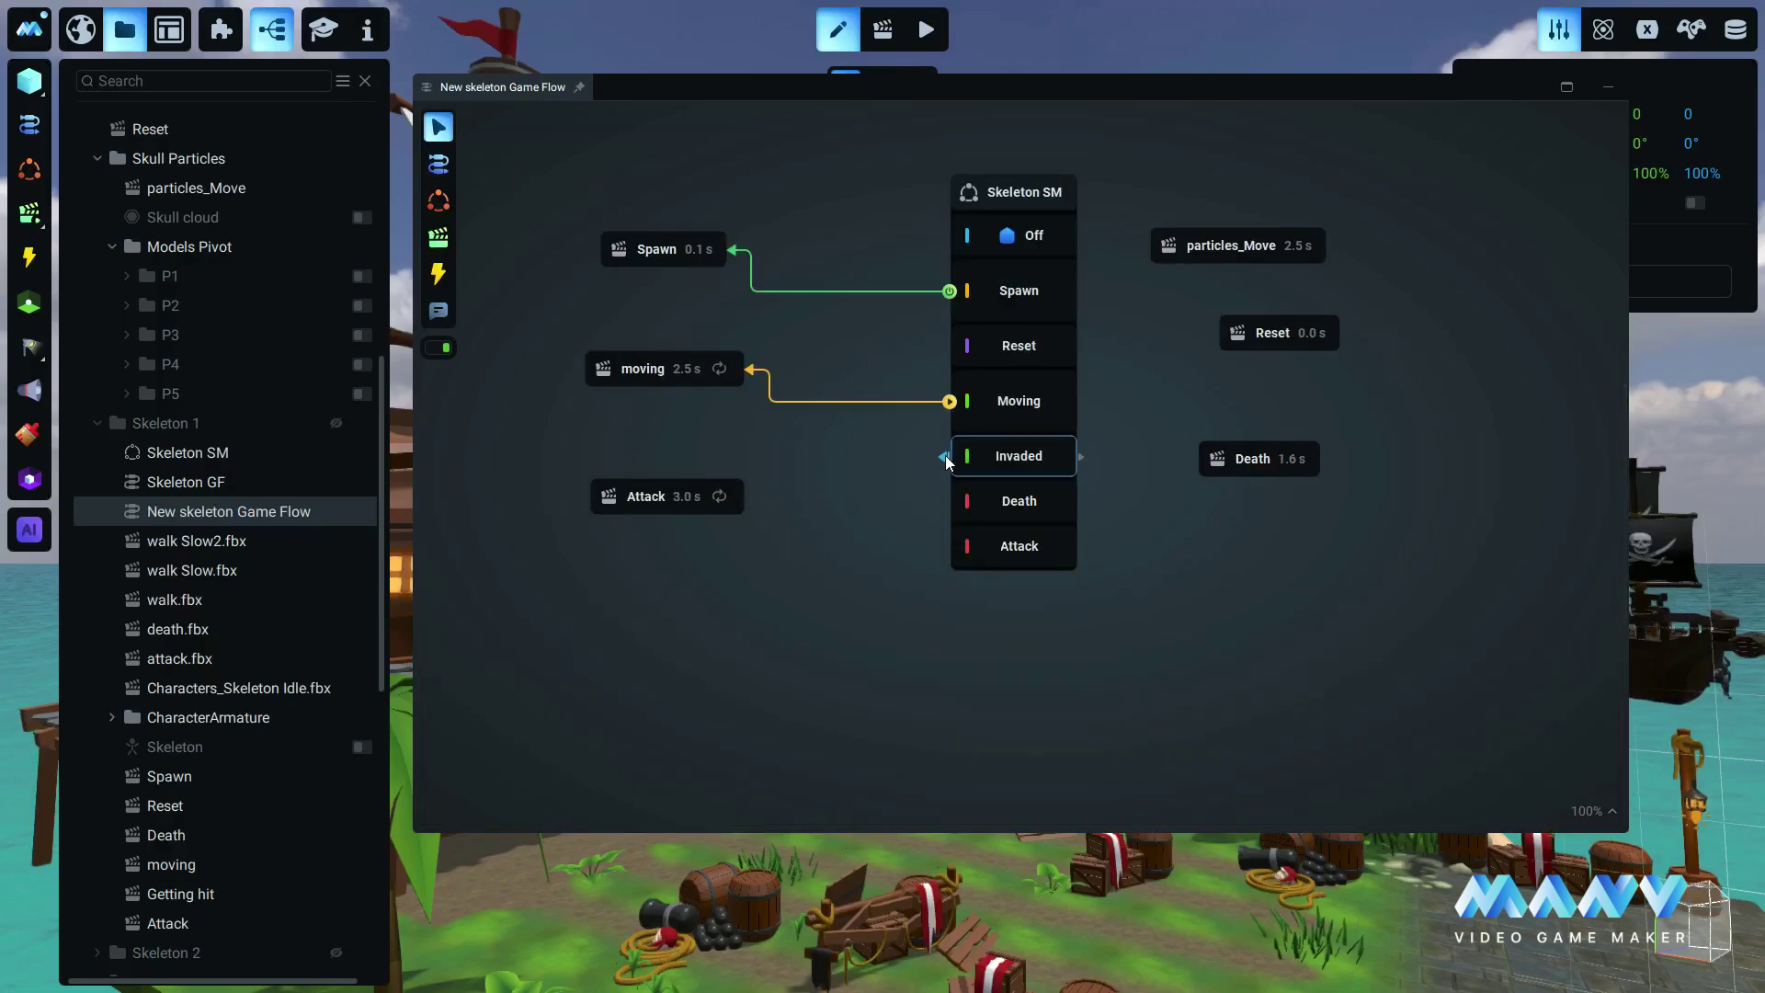
left_click_drag(943, 455, 736, 497)
left_click(825, 509)
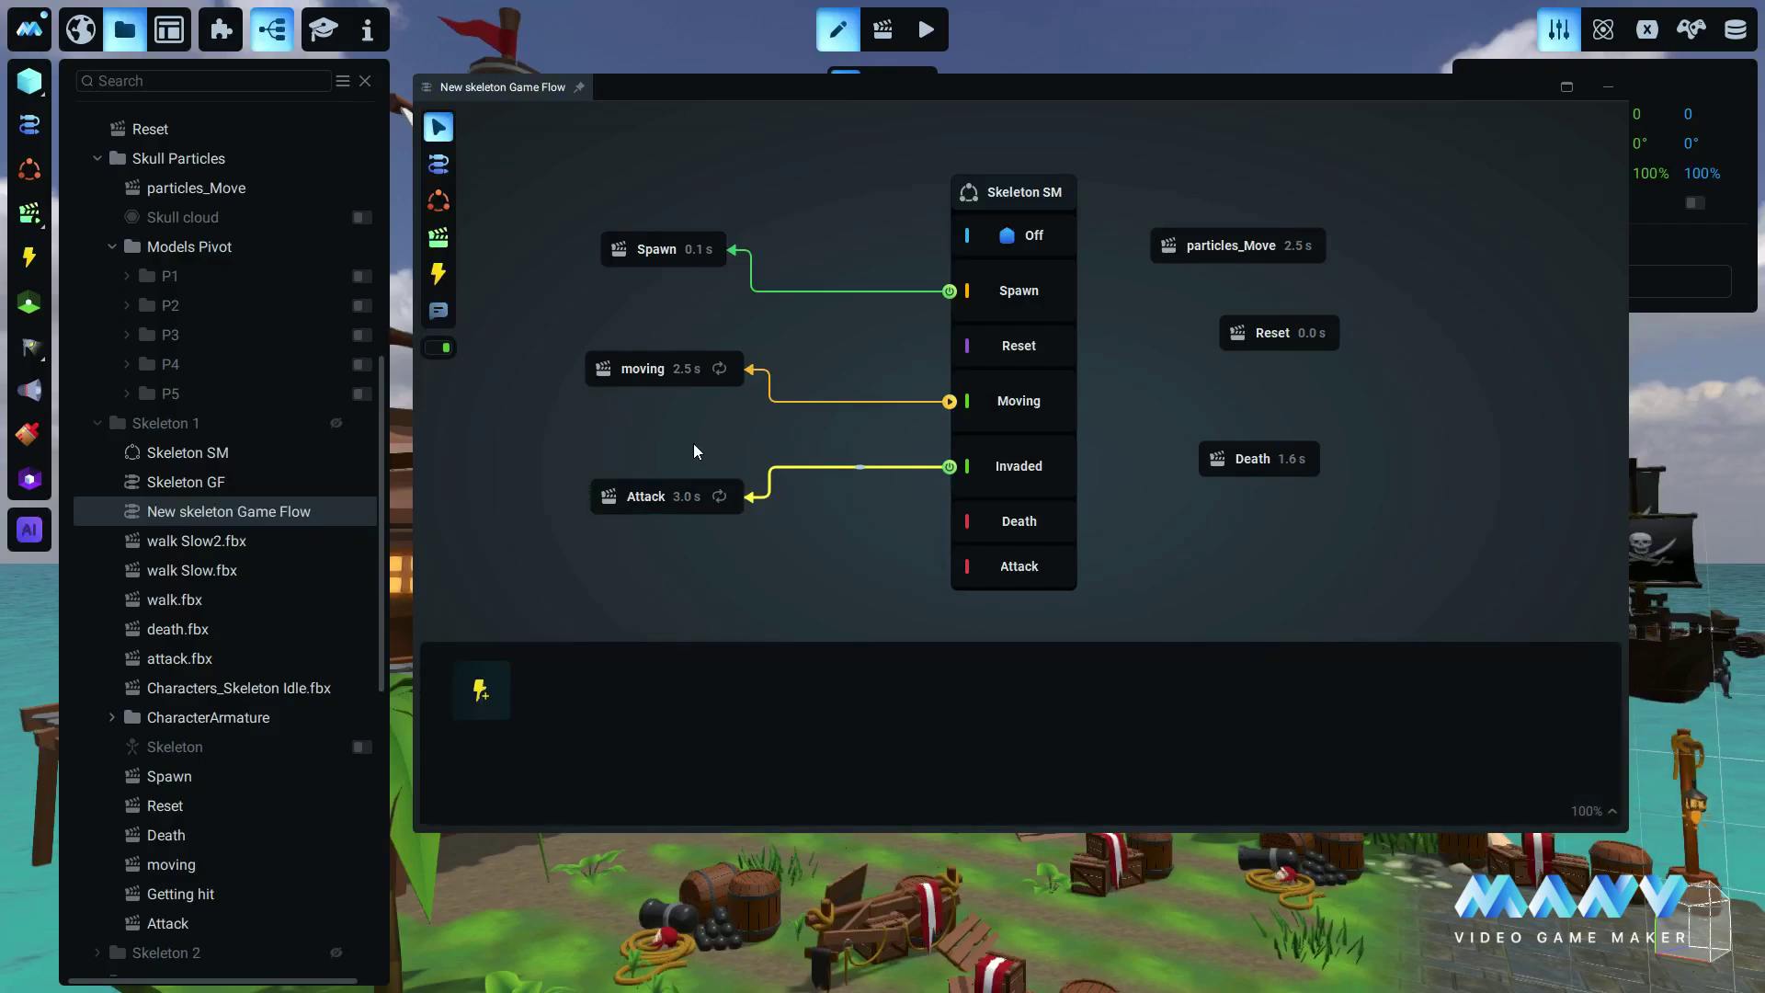
left_click(694, 444)
Link Attack (While Continues), Death (When Starts) and Reset states to their clips
left_click_drag(946, 568, 678, 506)
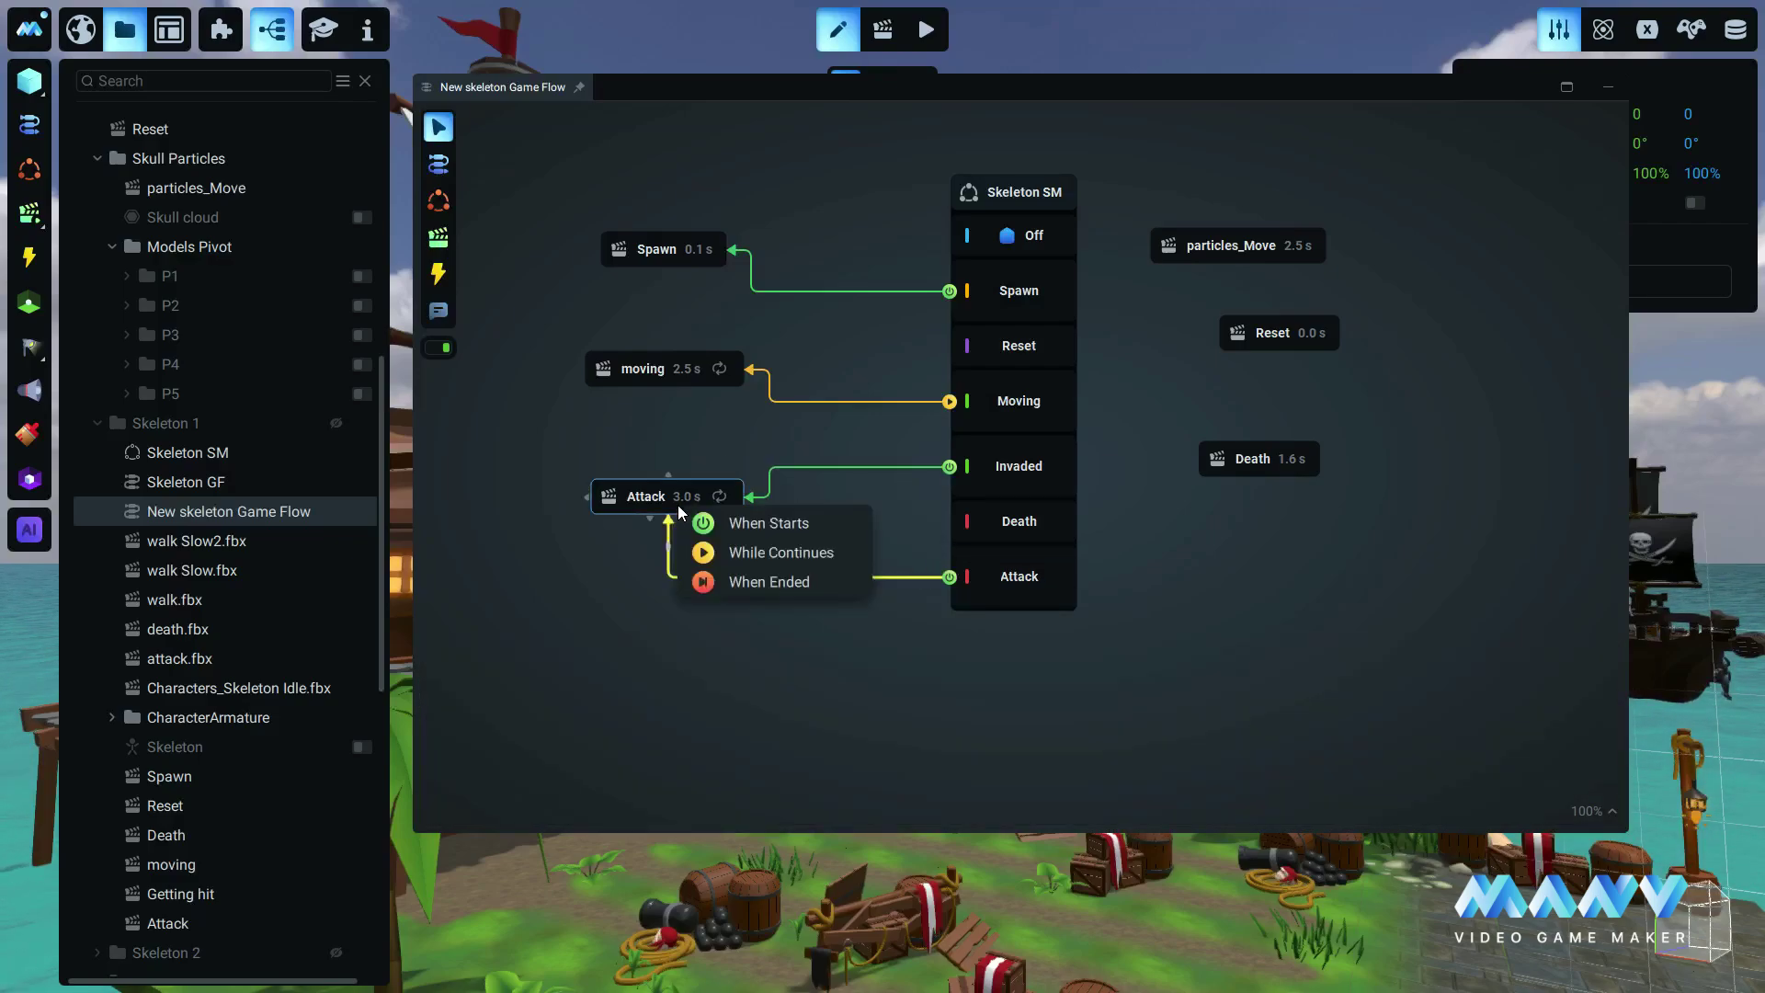
left_click(781, 552)
left_click(1195, 528)
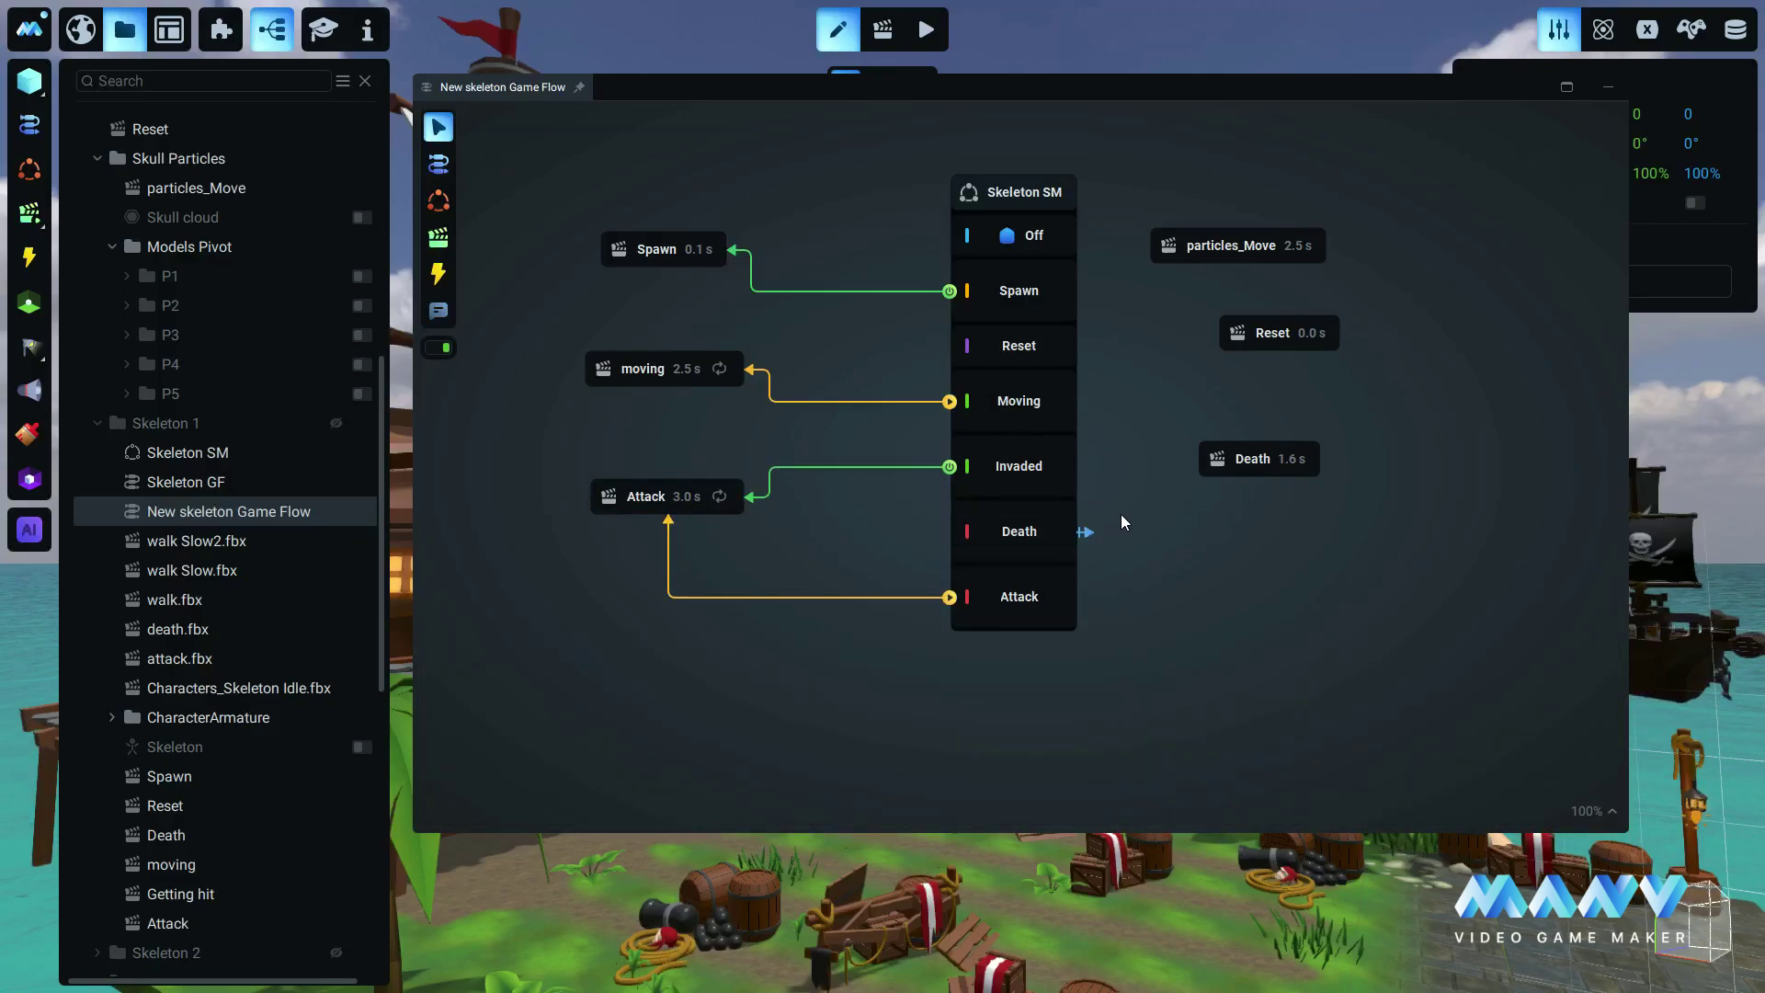
left_click_drag(1200, 460, 1298, 532)
left_click(1298, 473)
left_click_drag(1081, 348, 1231, 336)
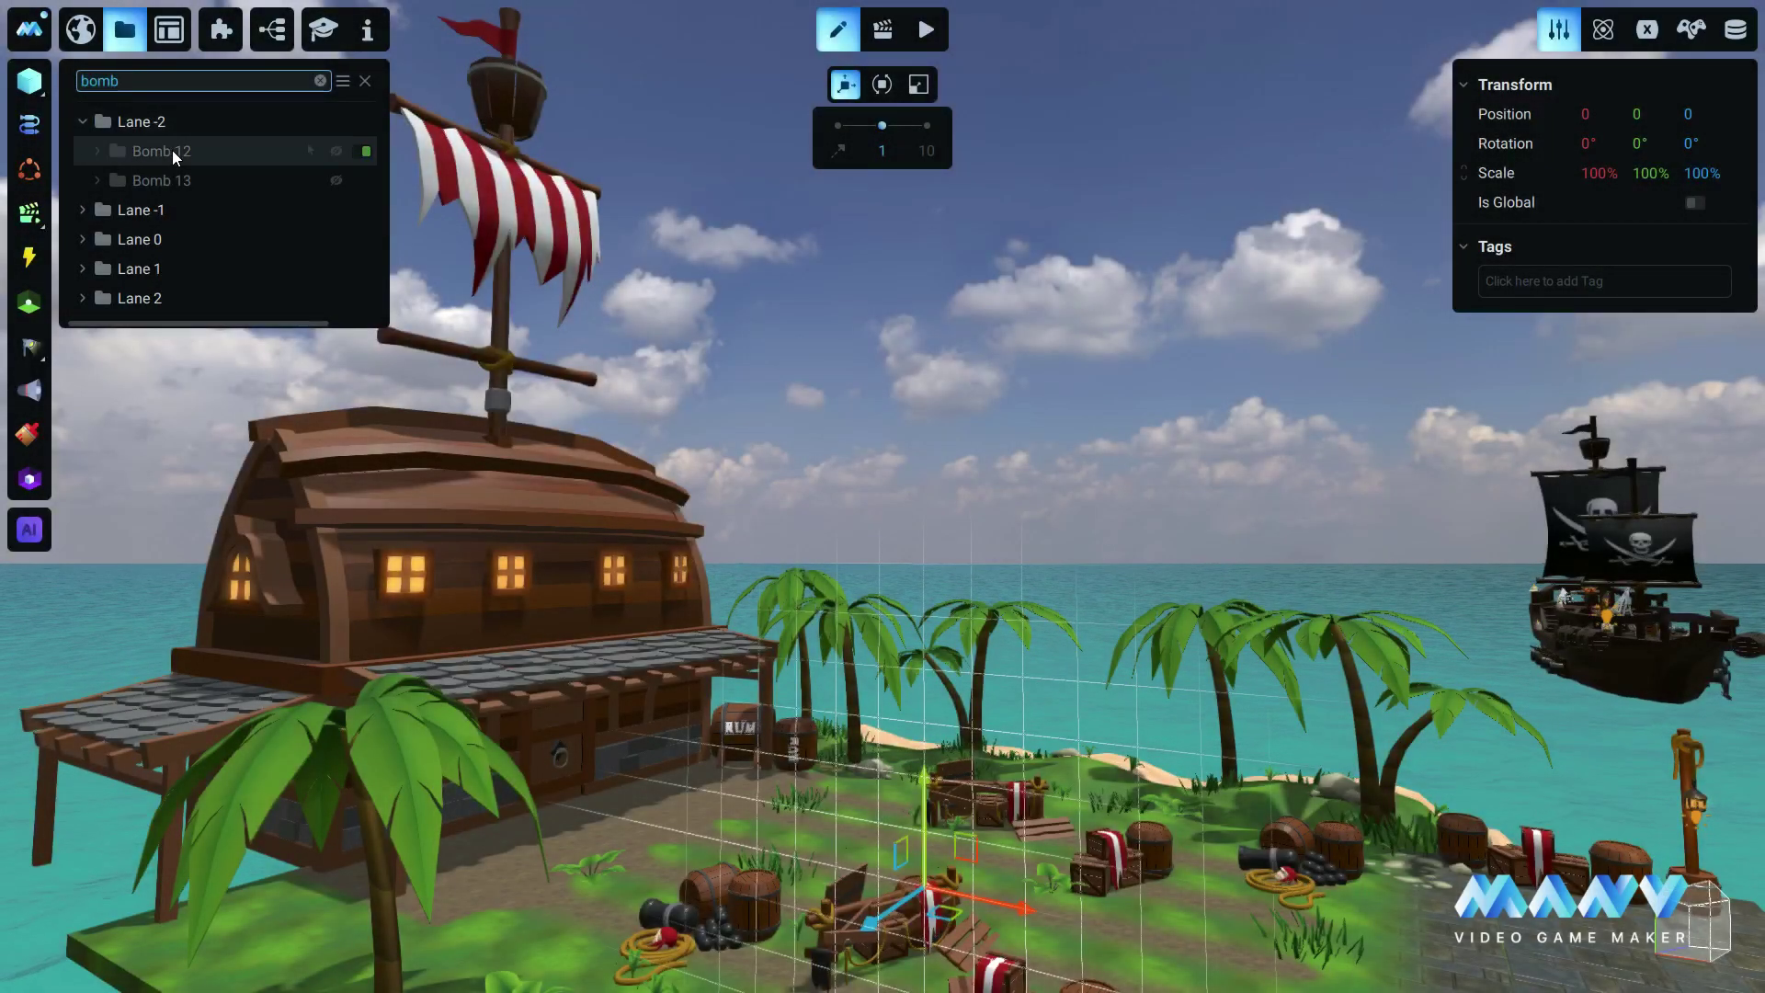
Add Shark 15's and Shark Boss's Shark GF game flows to the canvas
left_click(82, 210)
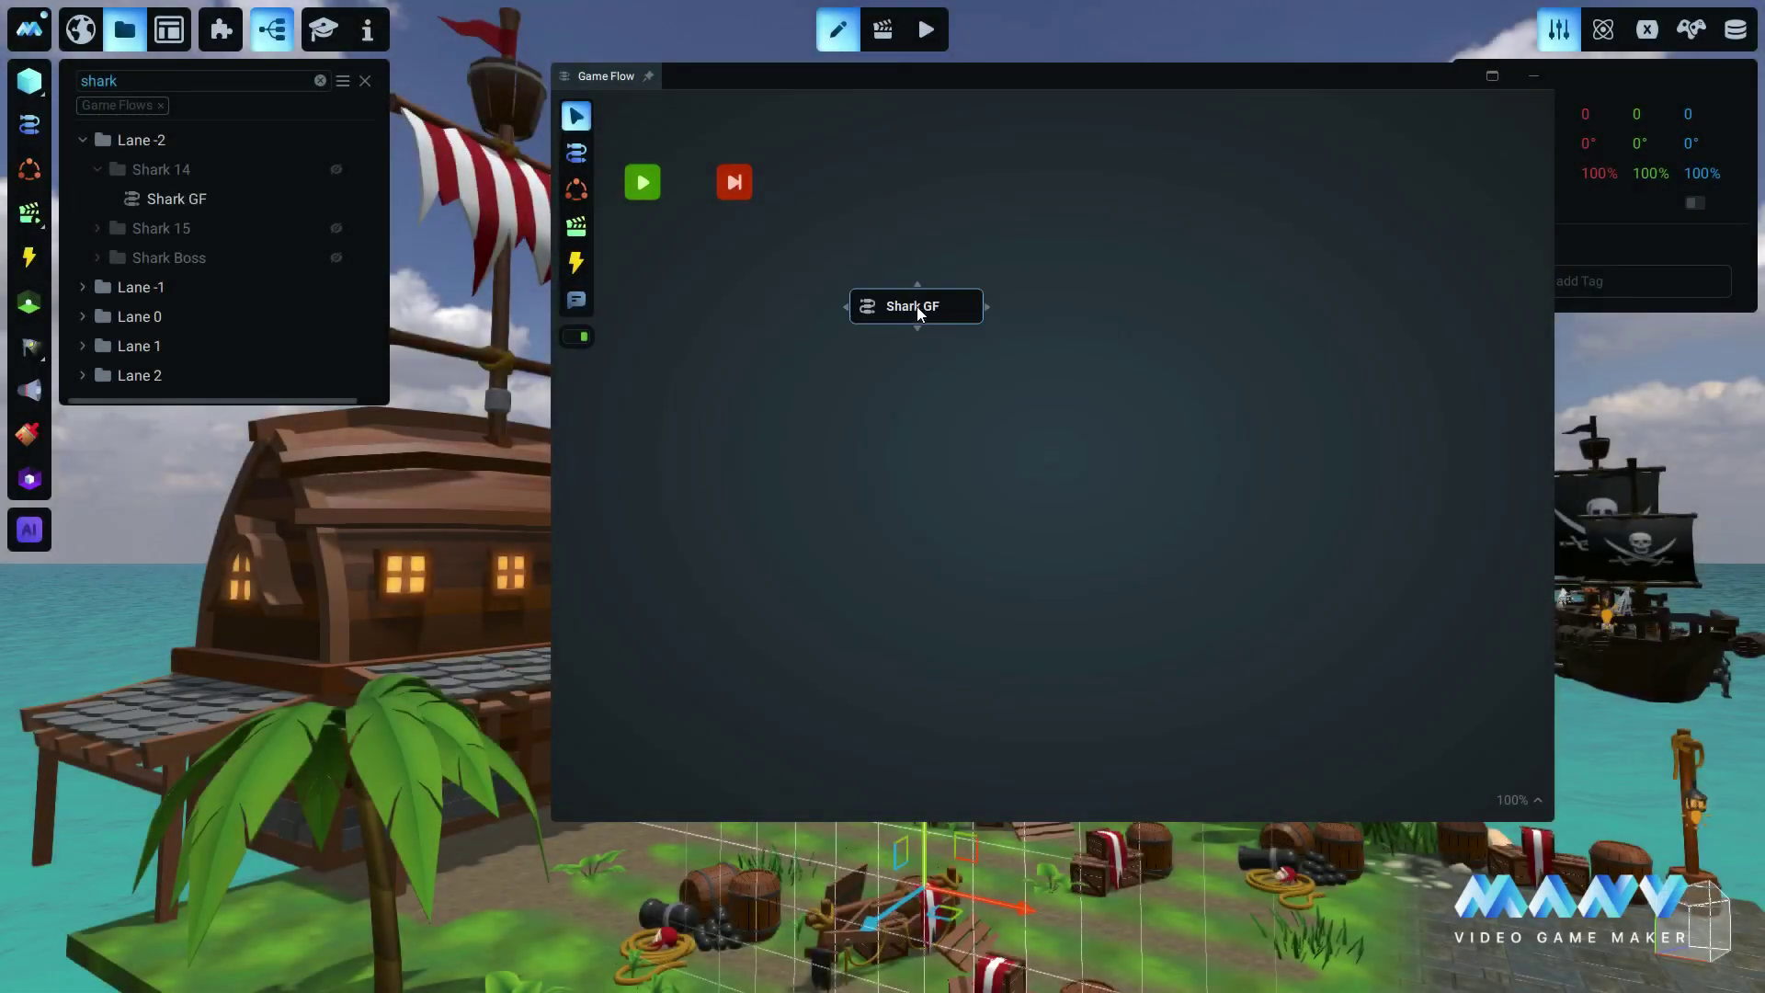
left_click(97, 228)
left_click_drag(160, 256, 917, 407)
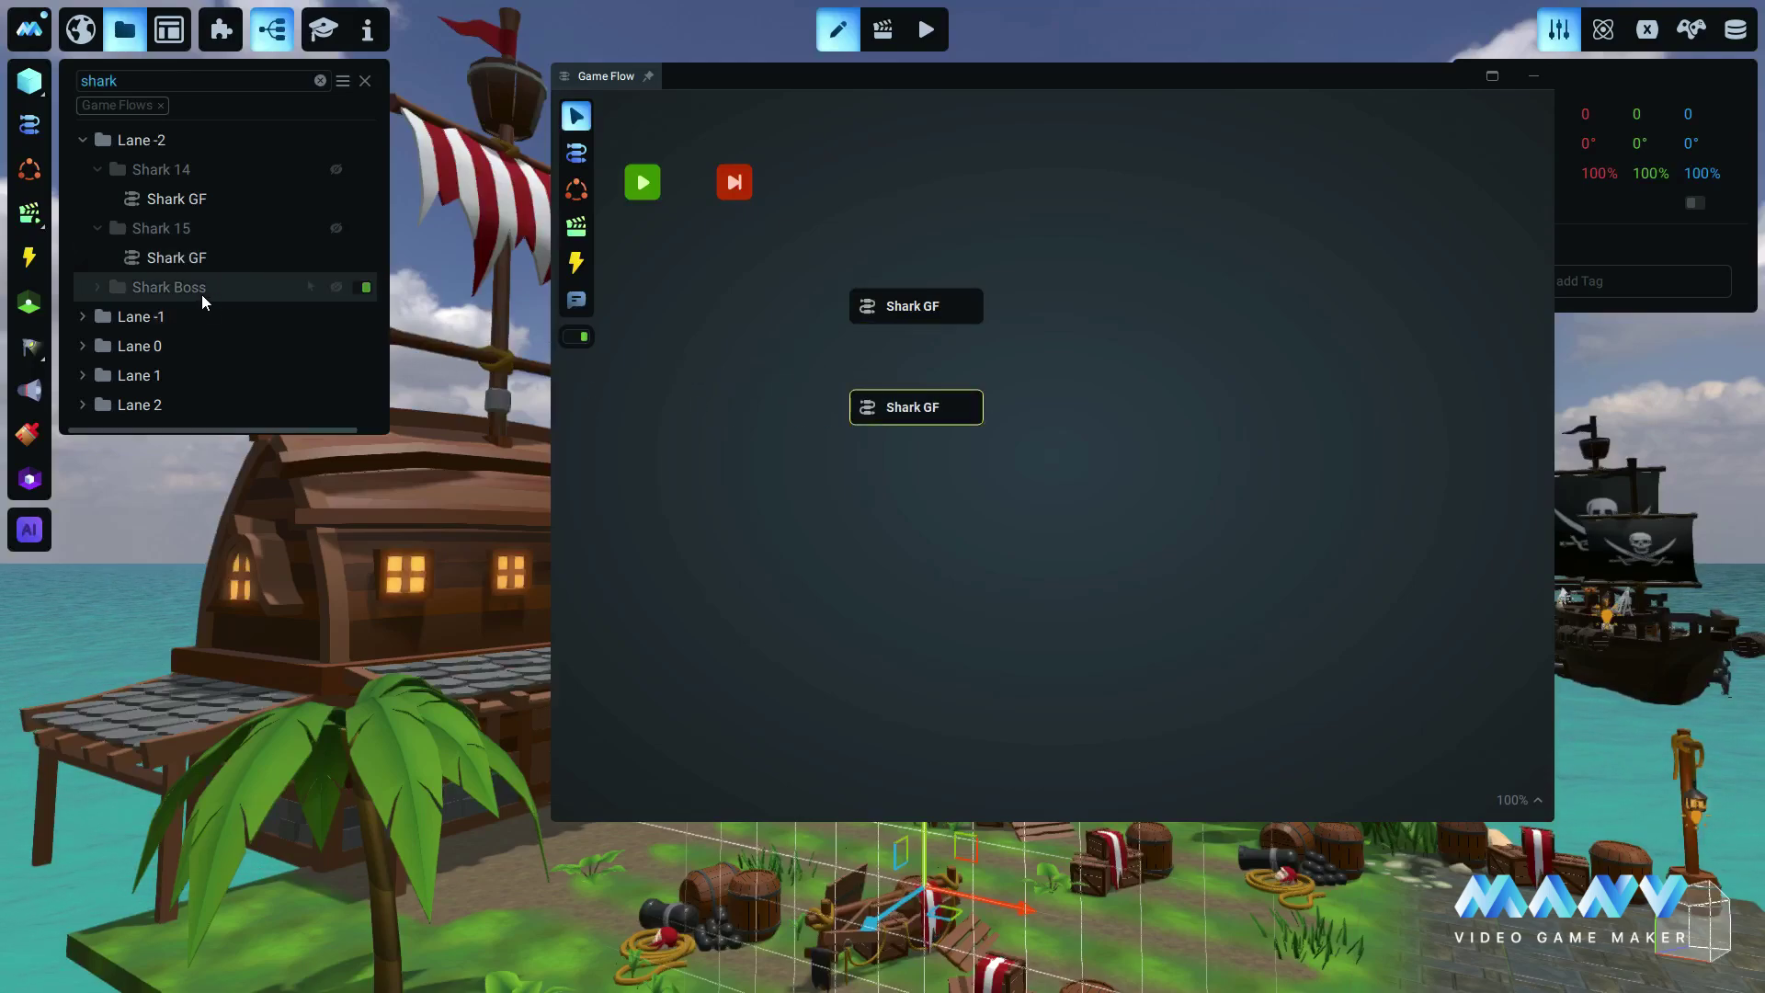
left_click(98, 288)
left_click_drag(170, 316, 937, 520)
Chain the three Shark GF nodes top to bottom with When Ended links
left_click_drag(919, 416, 940, 440)
left_click_drag(917, 326, 938, 411)
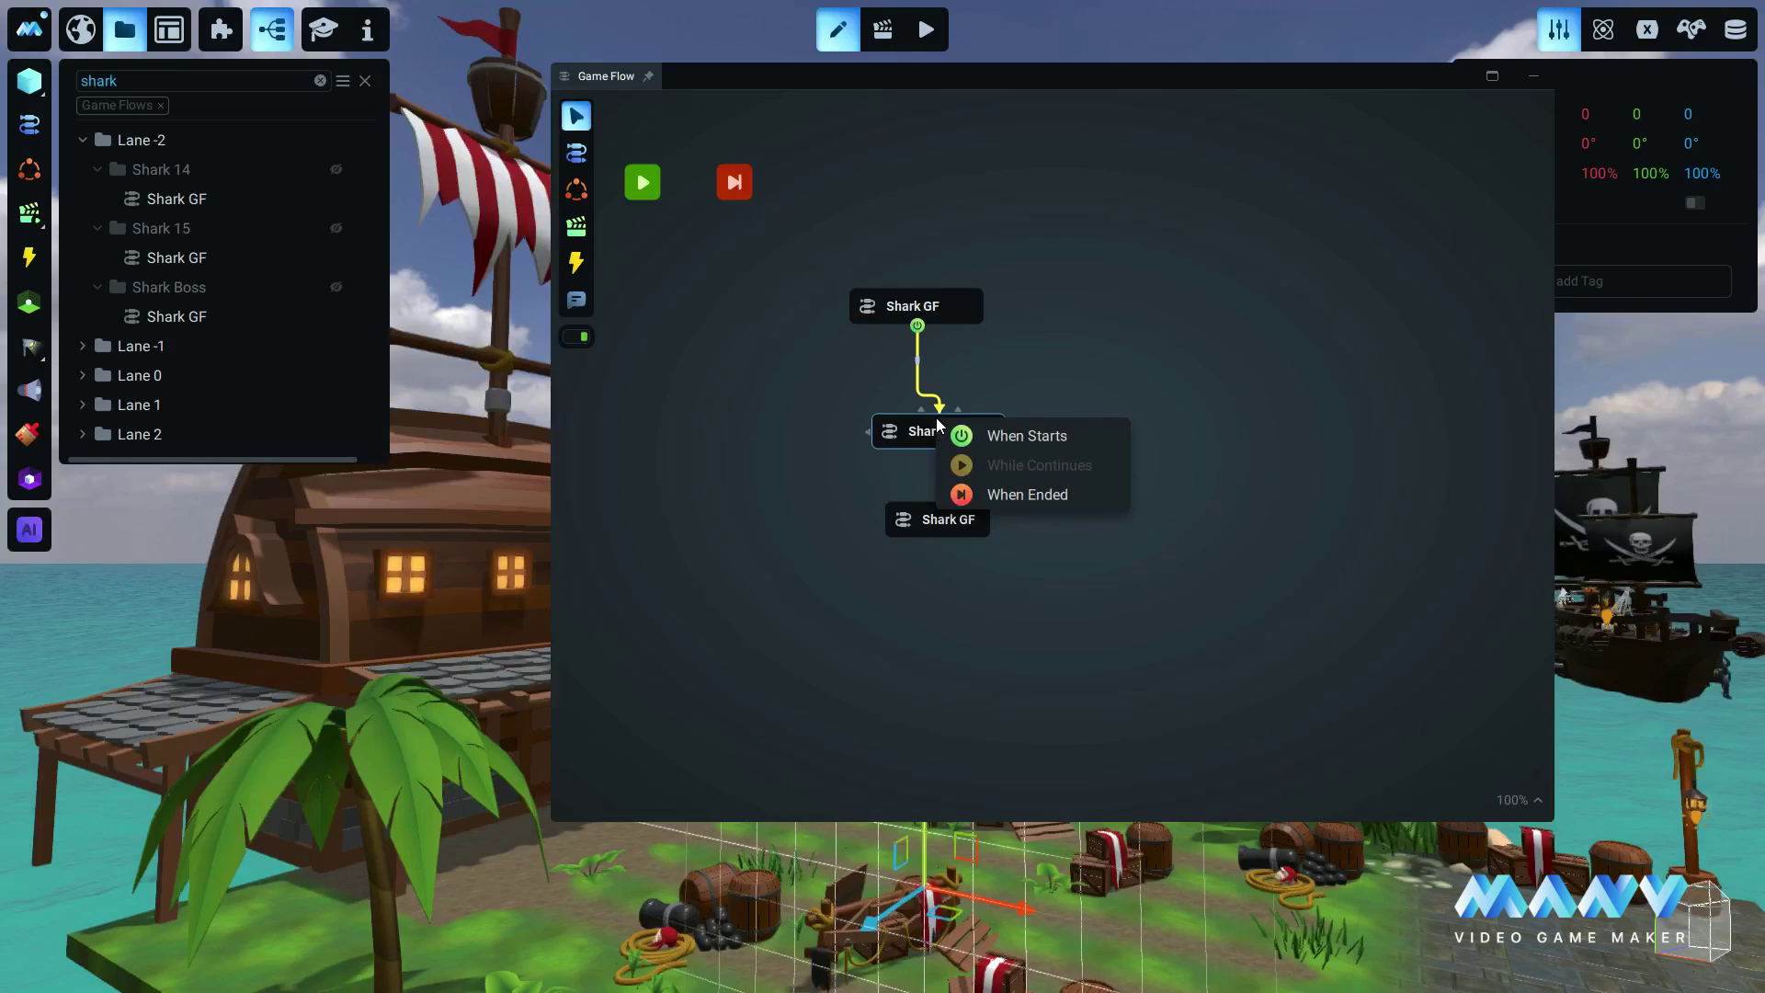
left_click(1006, 498)
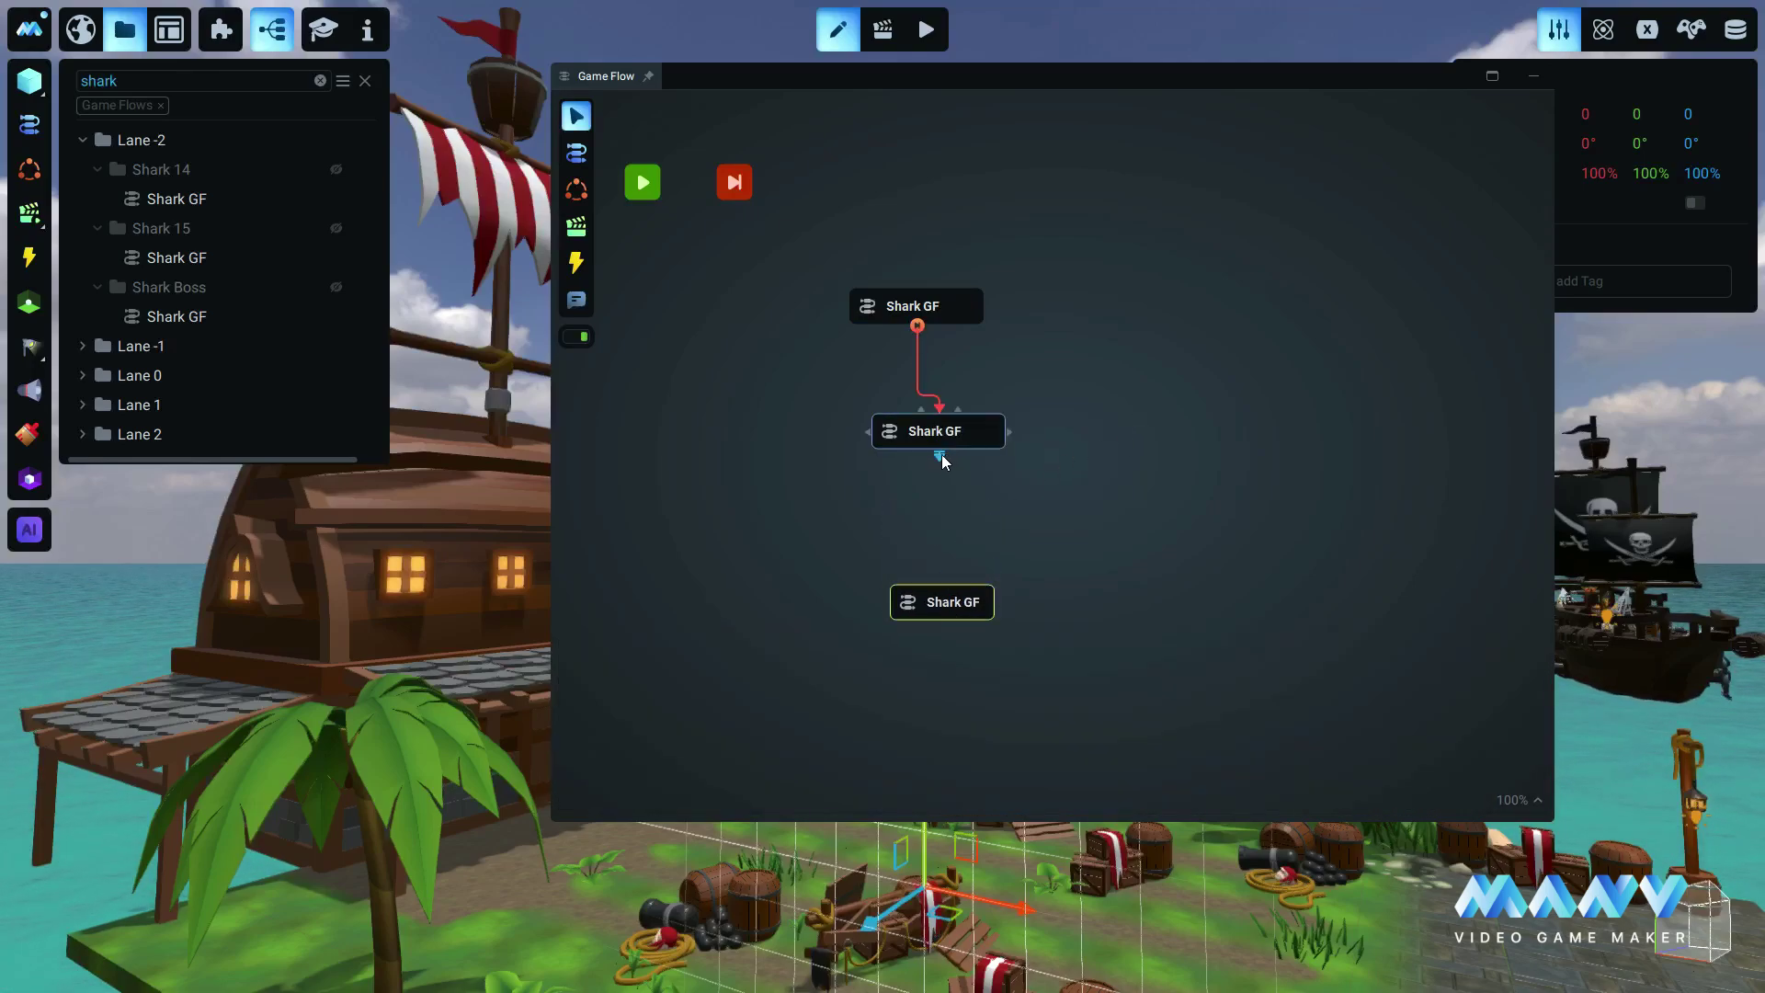
left_click_drag(947, 588, 948, 590)
left_click(1057, 660)
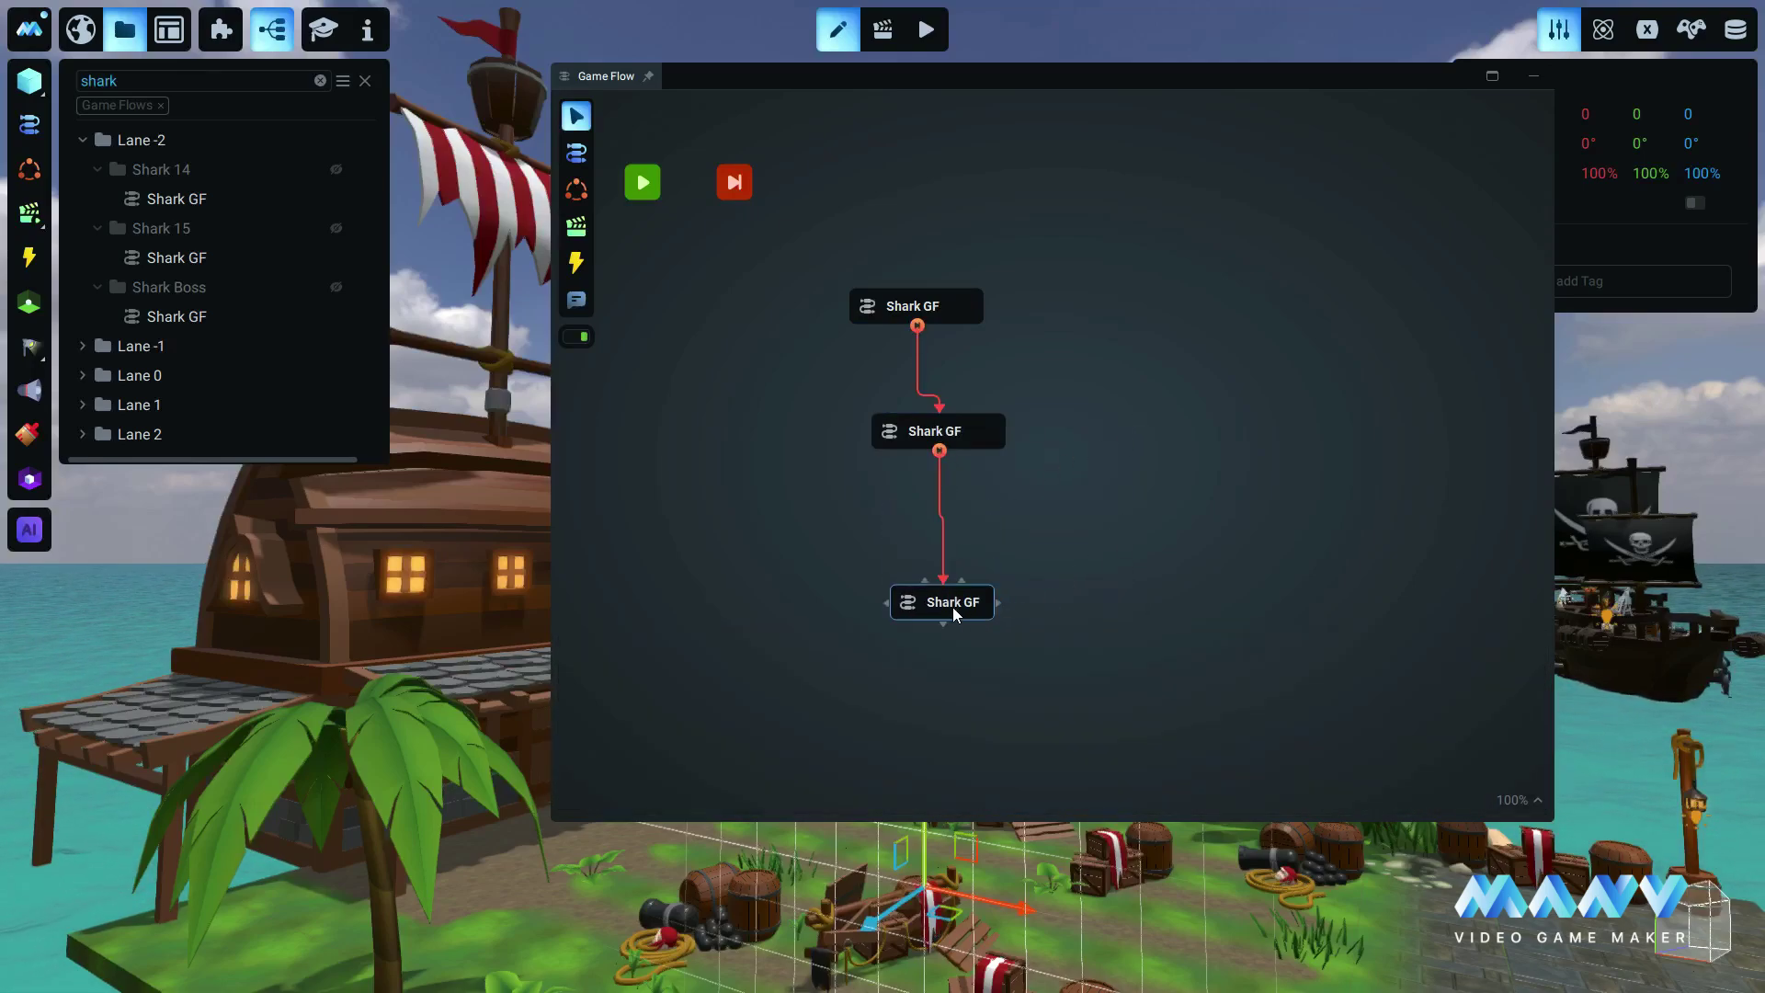
left_click_drag(931, 324, 953, 319)
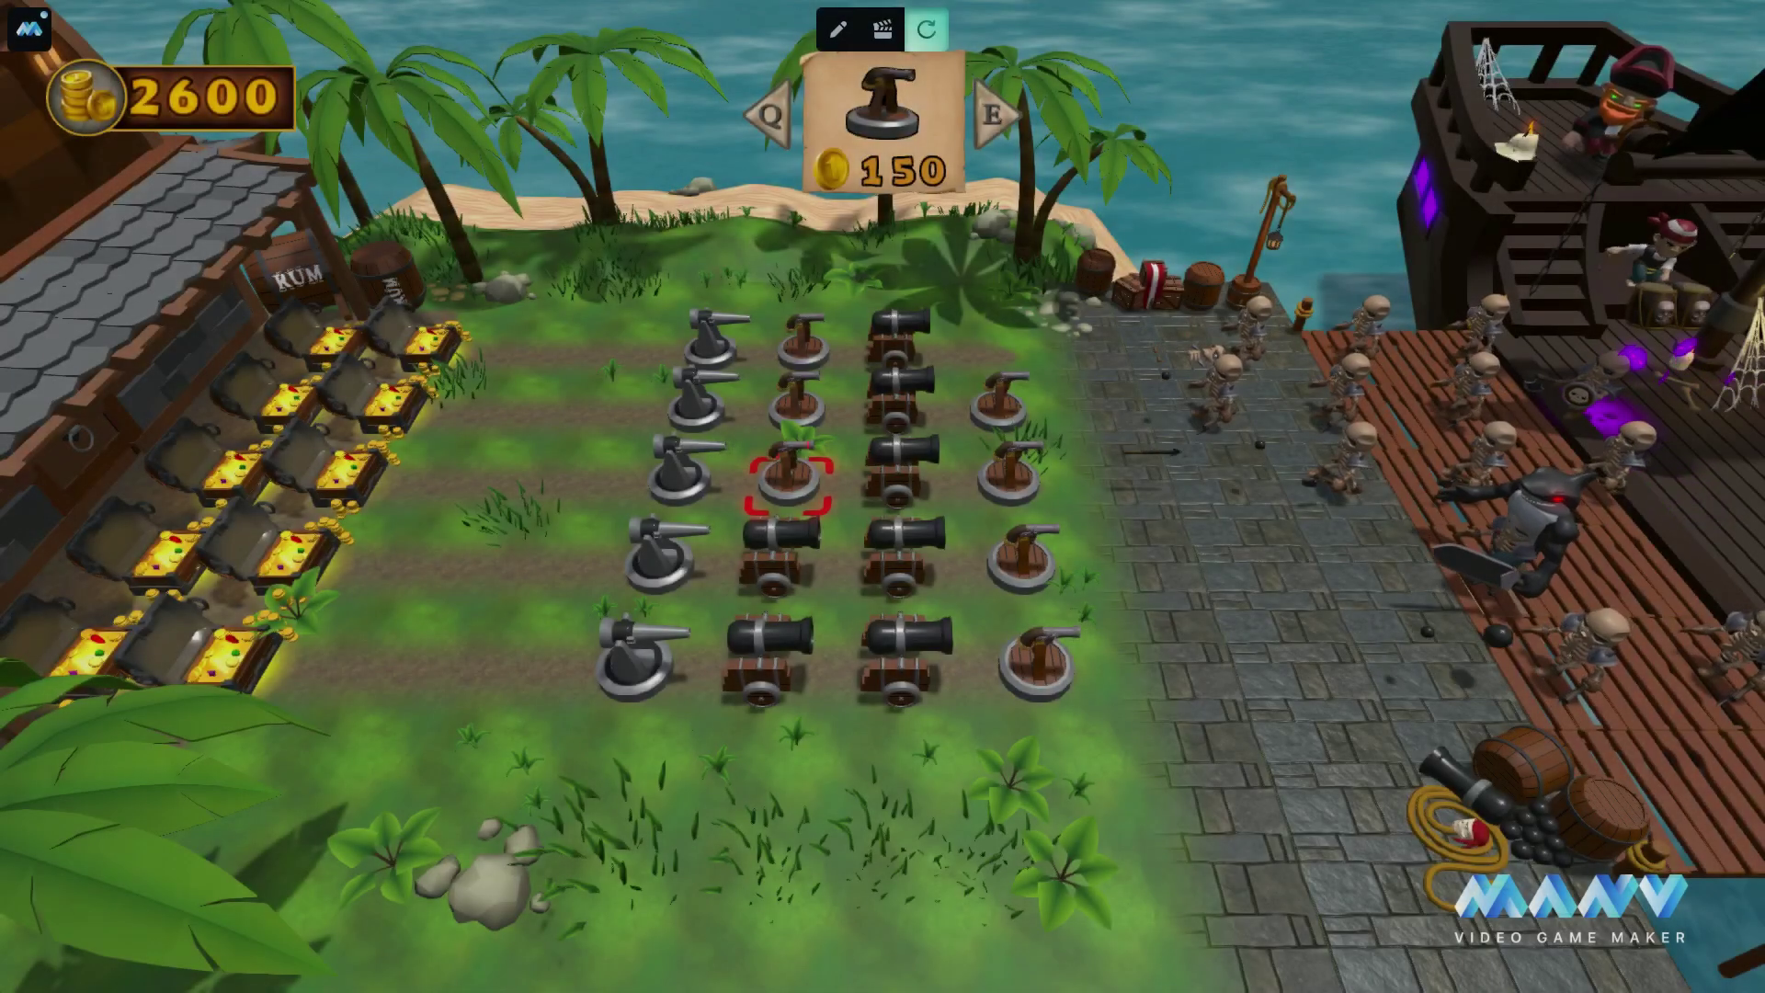
Build four towers in the first column, bottom row up to row 2, leaving 2125 coins
key("a")
key("a")
key("s")
key("s")
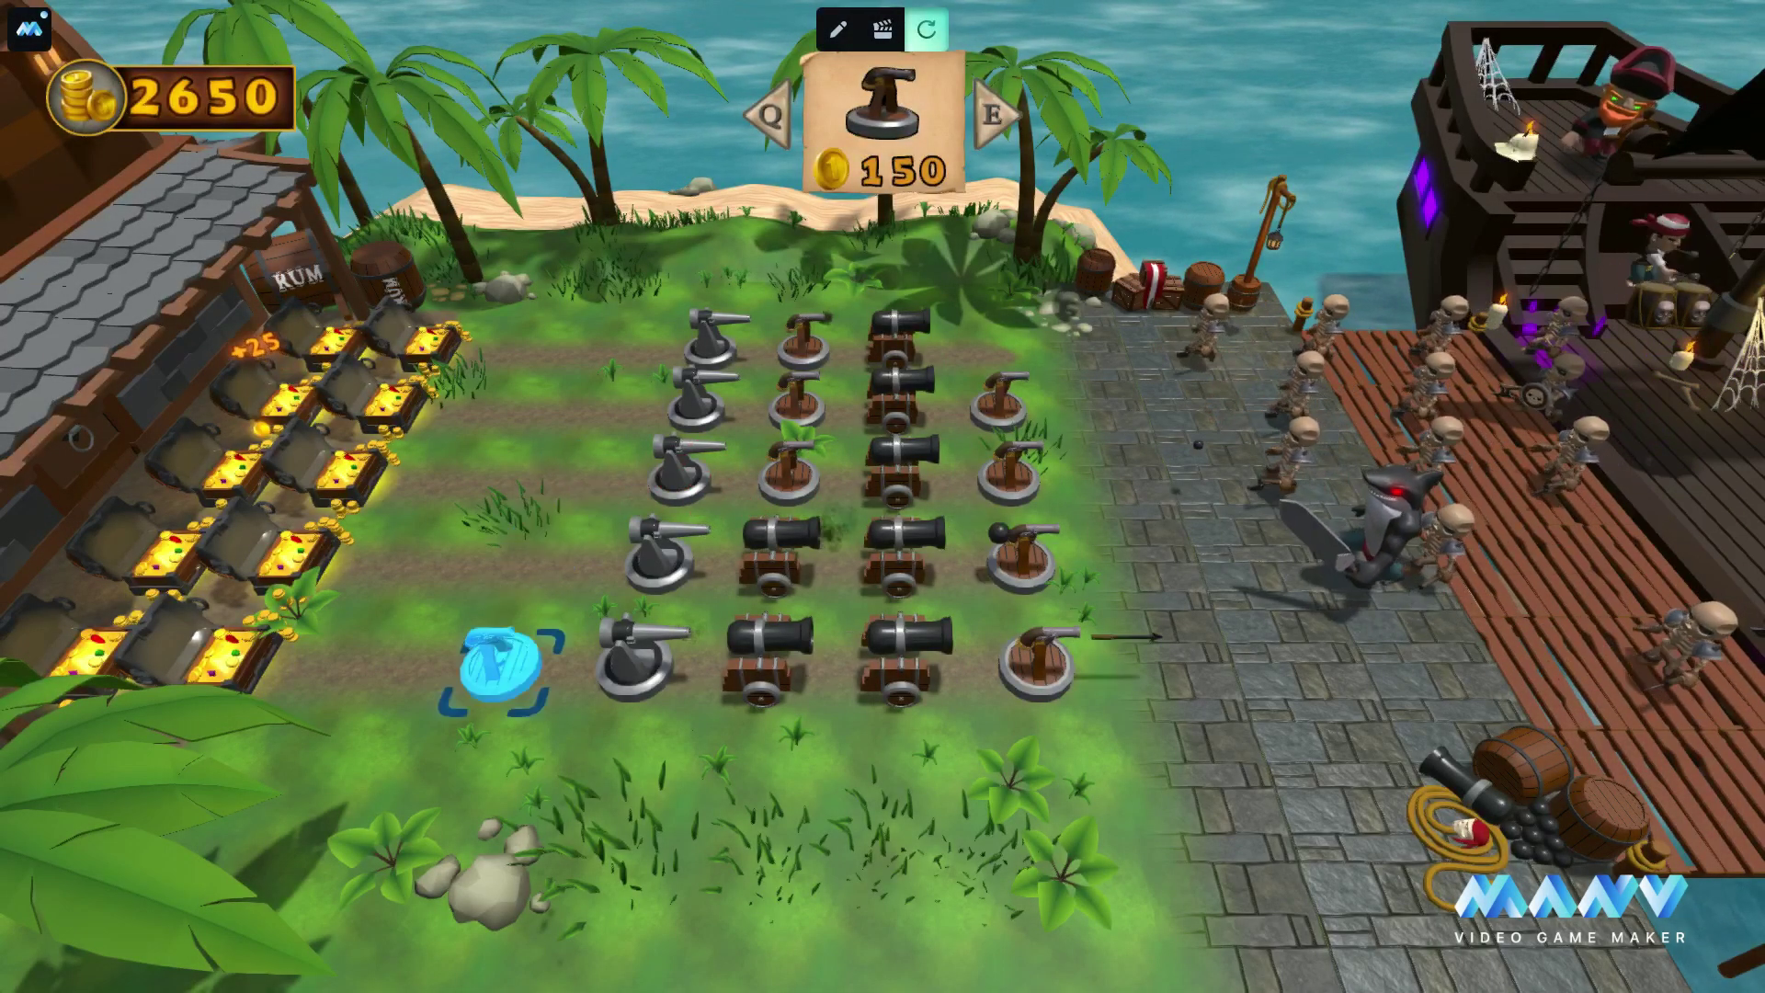
key("space")
key("w")
key("space")
key("w")
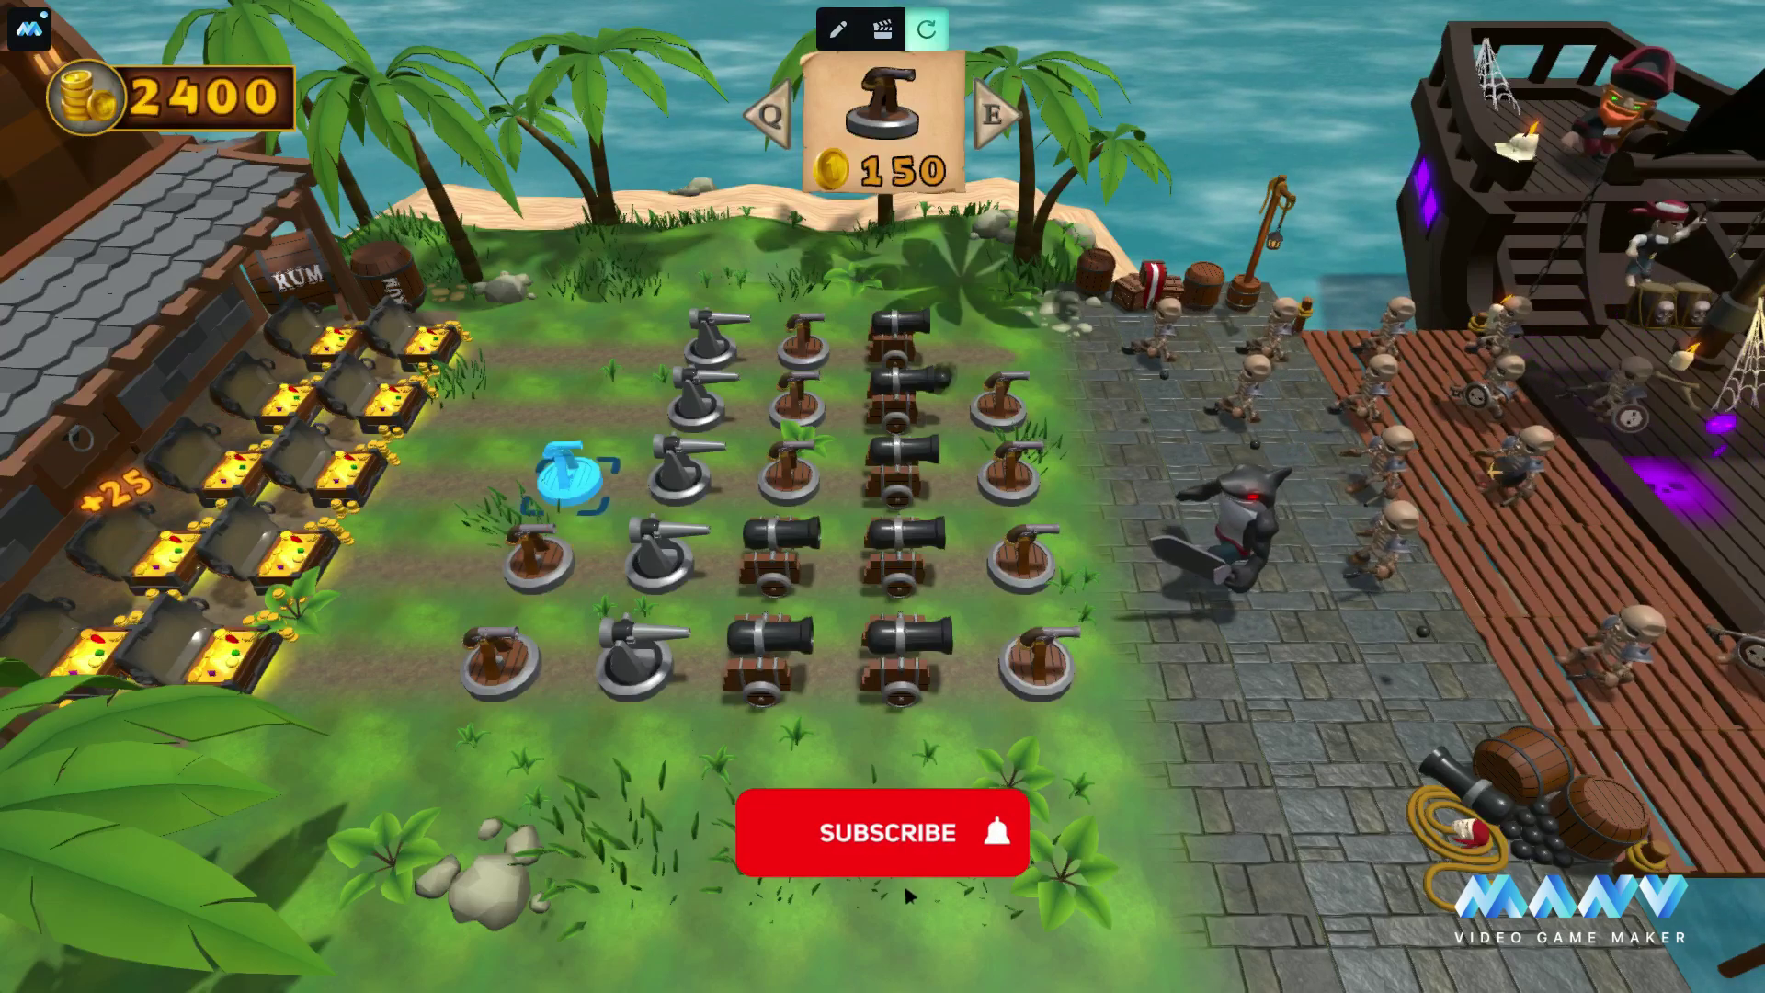
key("space")
key("w")
key("space")
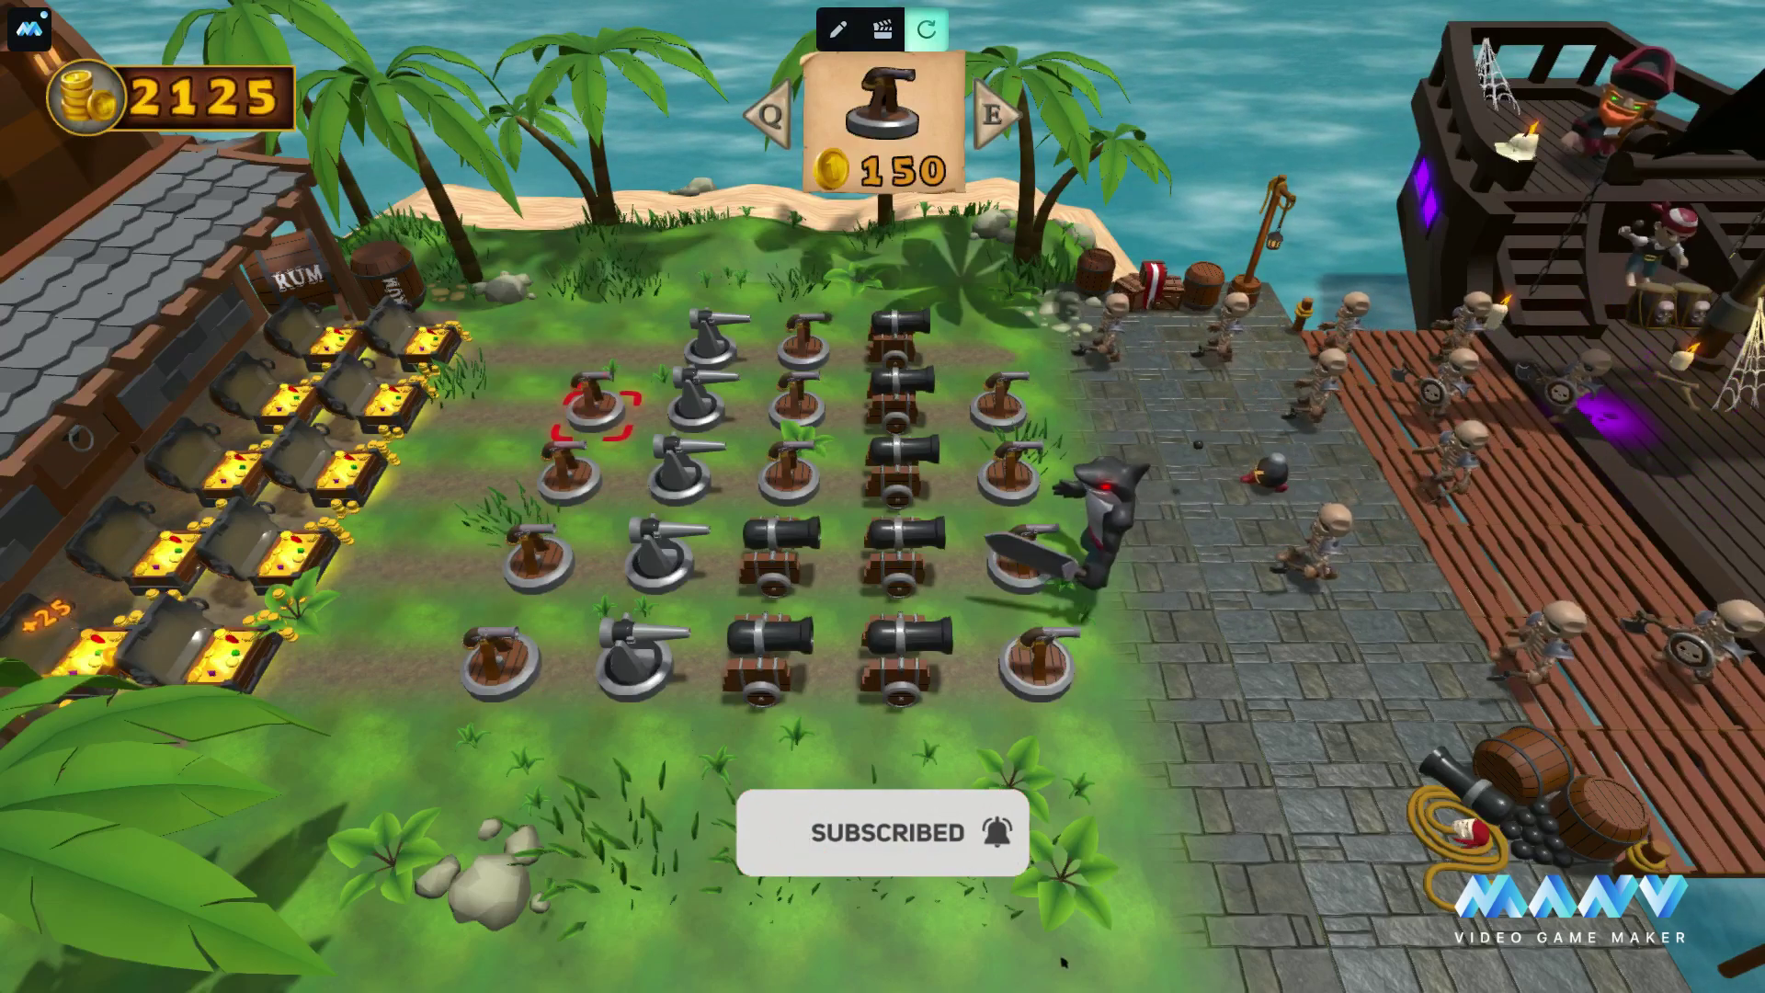